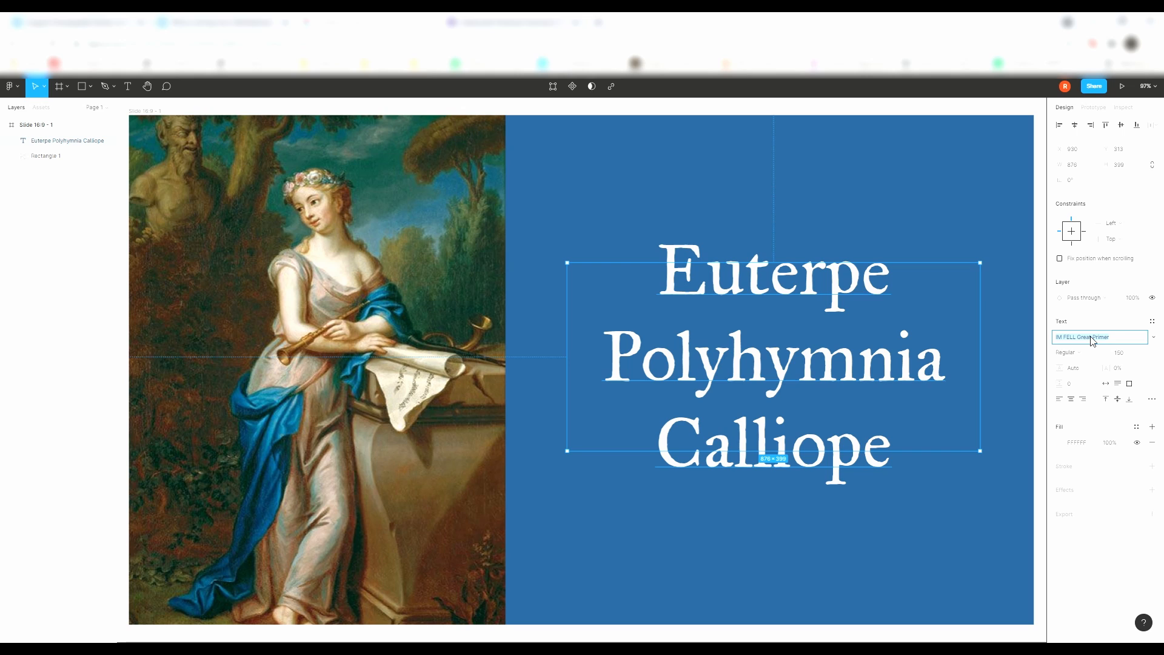
# Step: Preview the Euterpe Polyhymnia Calliope text in successive fonts after IM FELL Great Primer, such as Inconsolata and Ink Free, up to Inknut Antiqua
pyautogui.press('Down')
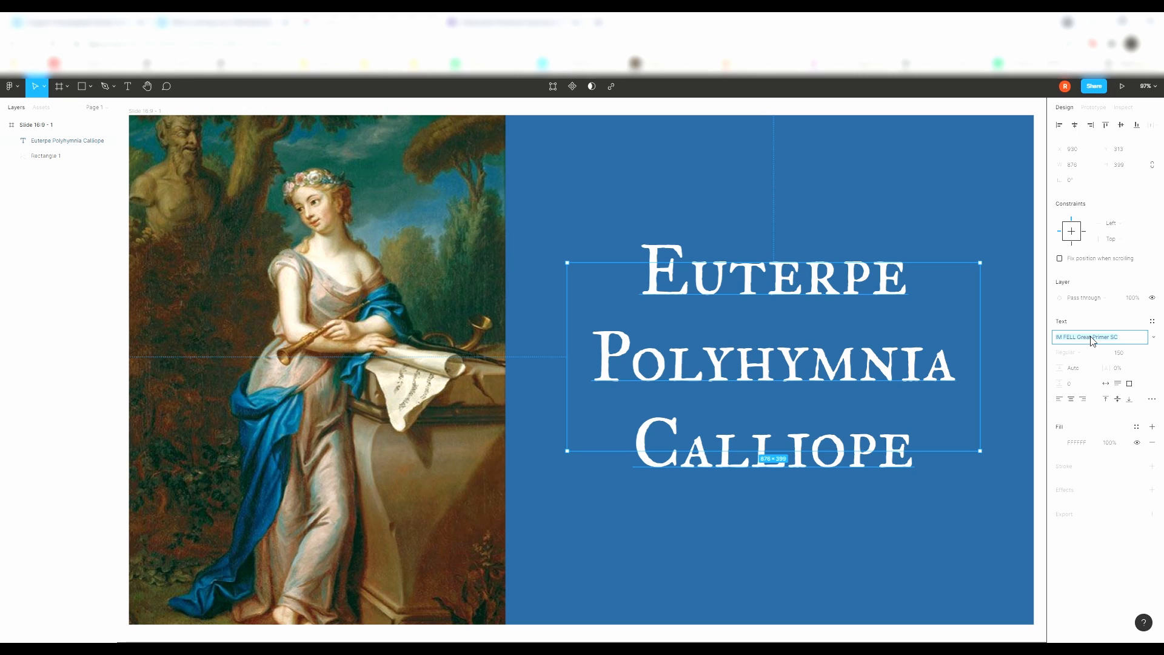
pyautogui.press('Down')
pyautogui.press('Down')
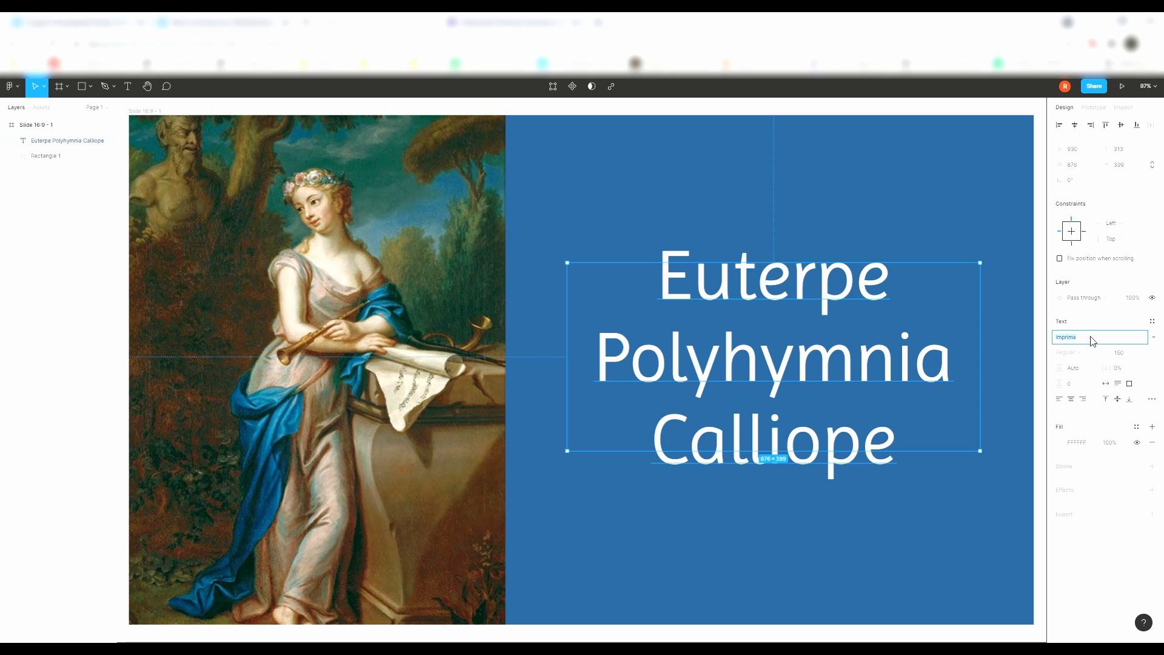
pyautogui.press('Down')
pyautogui.press('Down')
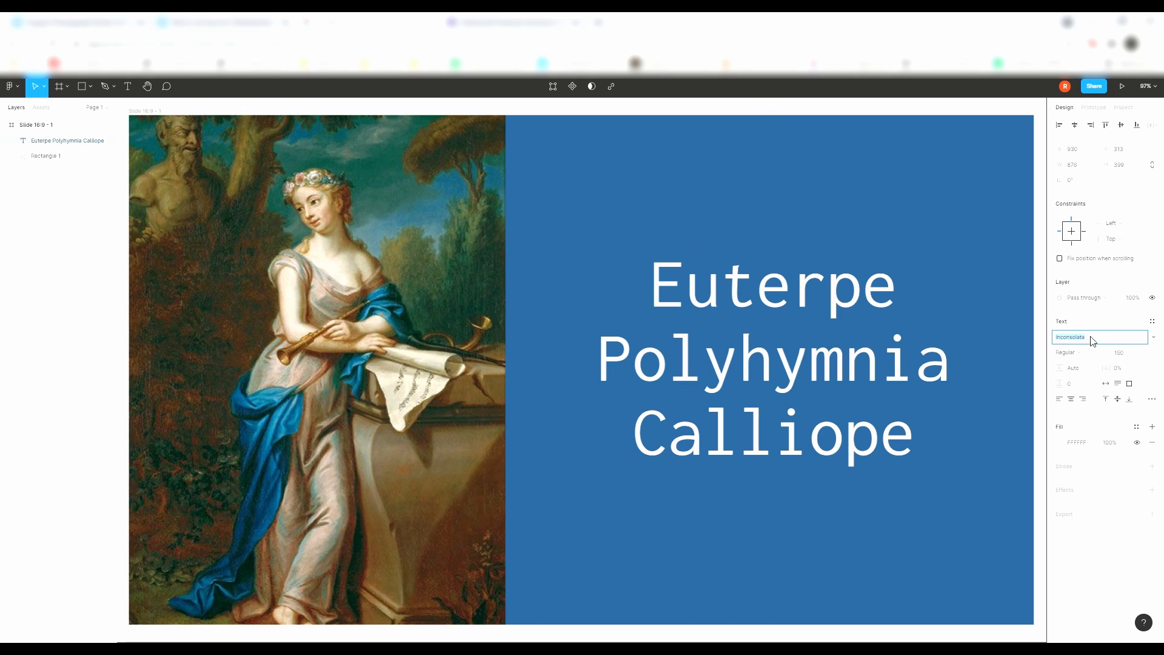
pyautogui.press('Down')
pyautogui.press('Down')
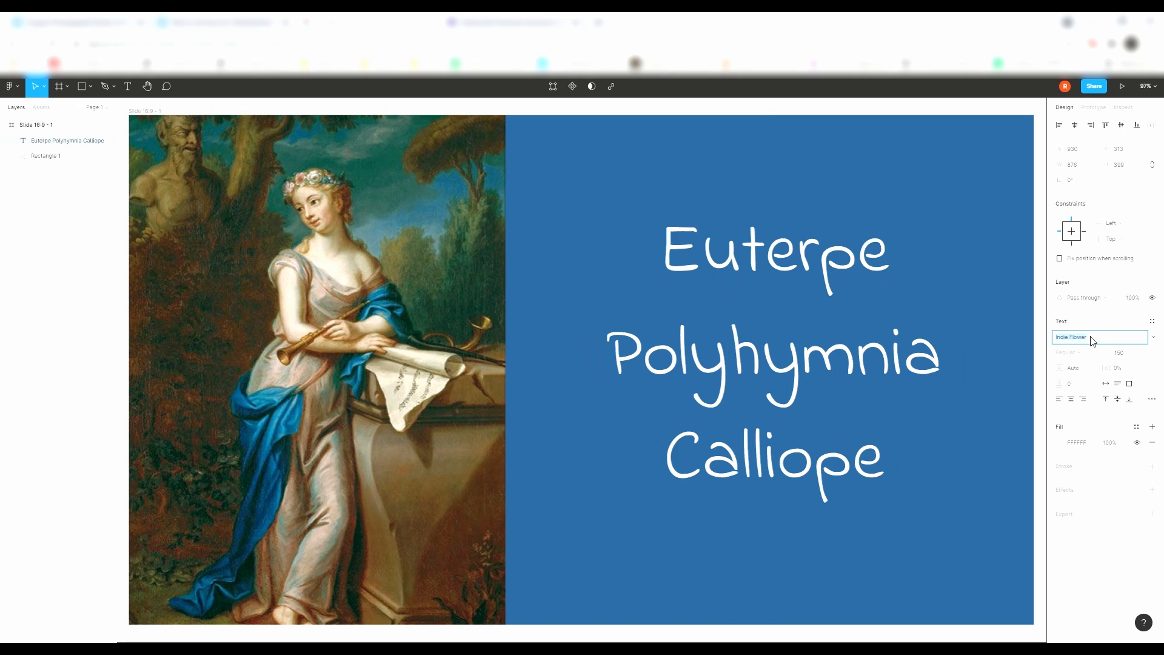
pyautogui.press('Down')
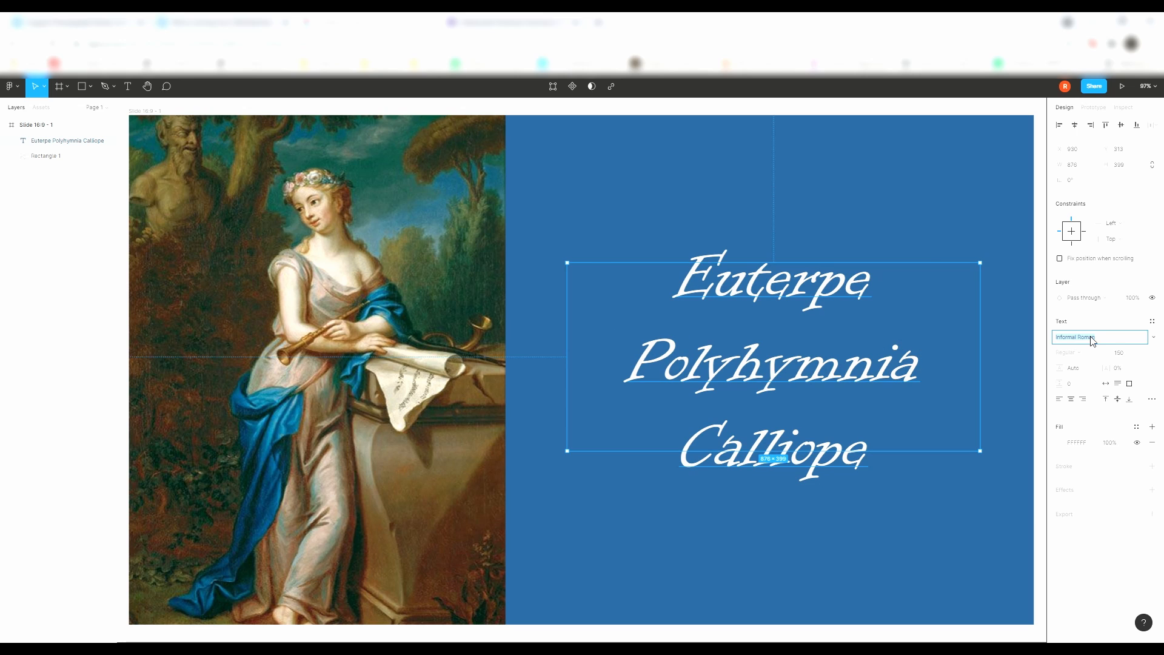
pyautogui.press('Down')
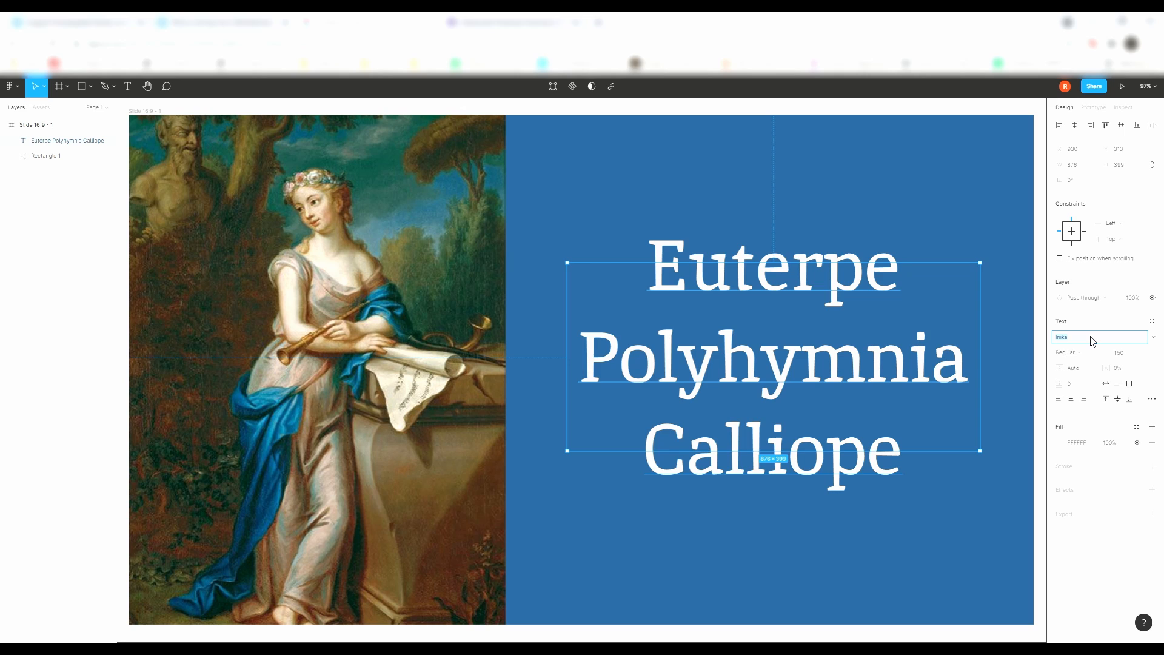
pyautogui.press('Down')
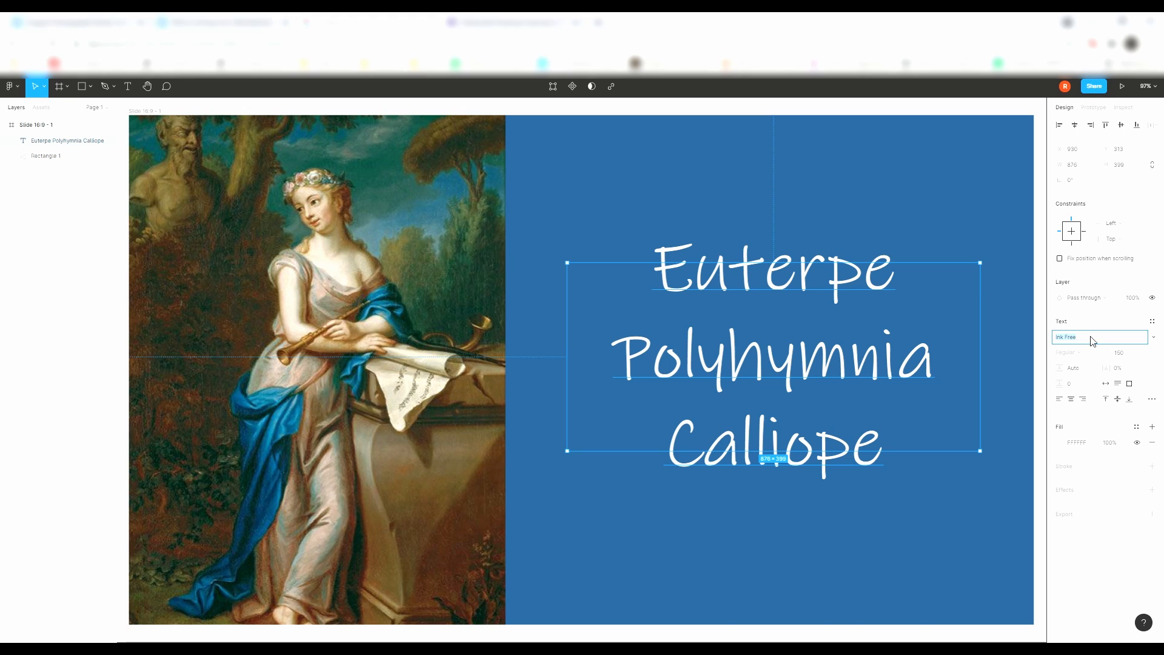
pyautogui.press('Down')
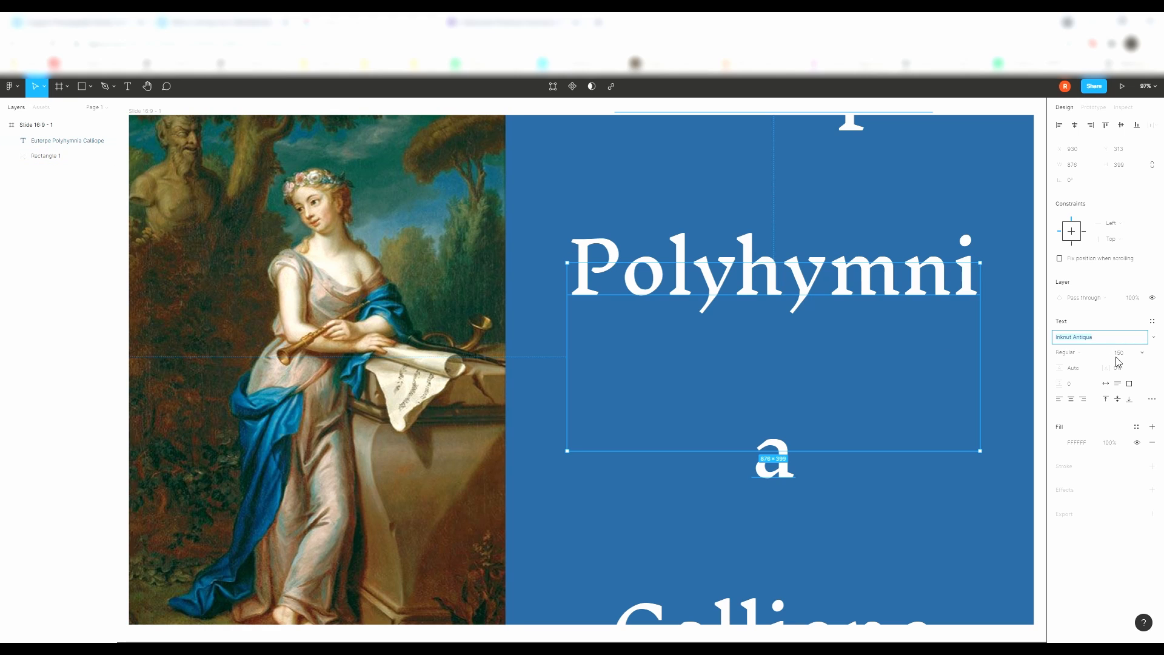
# Step: Reduce the font size of the Euterpe Polyhymnia Calliope text to 144 and further to 140
pyautogui.click(1143, 353)
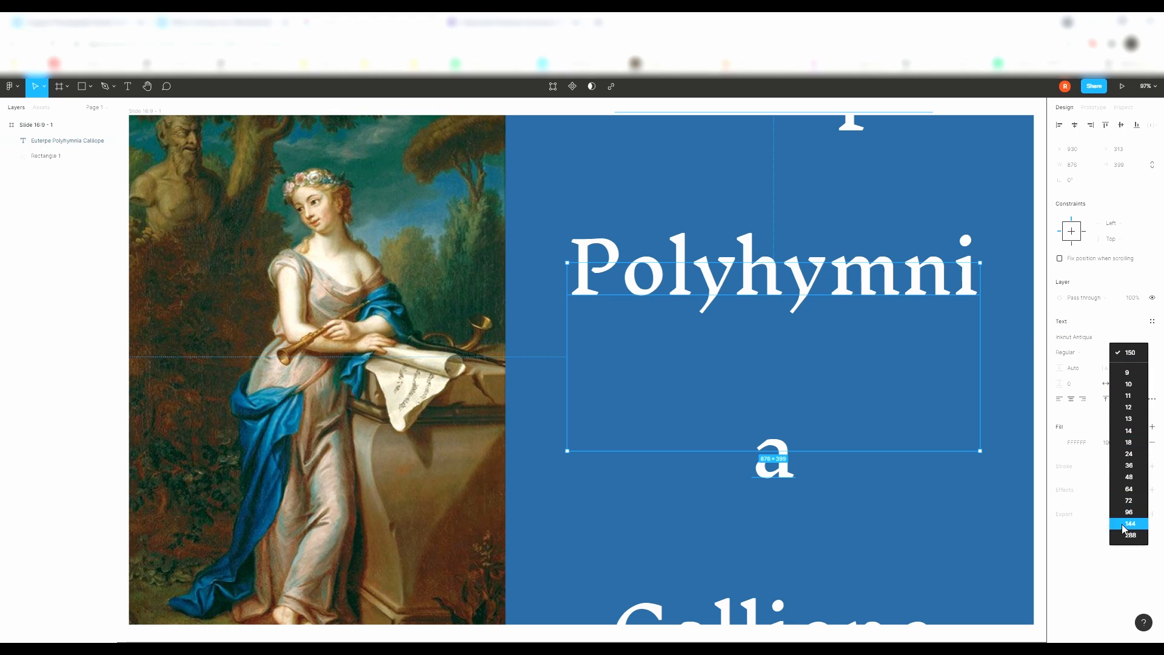
pyautogui.click(1128, 524)
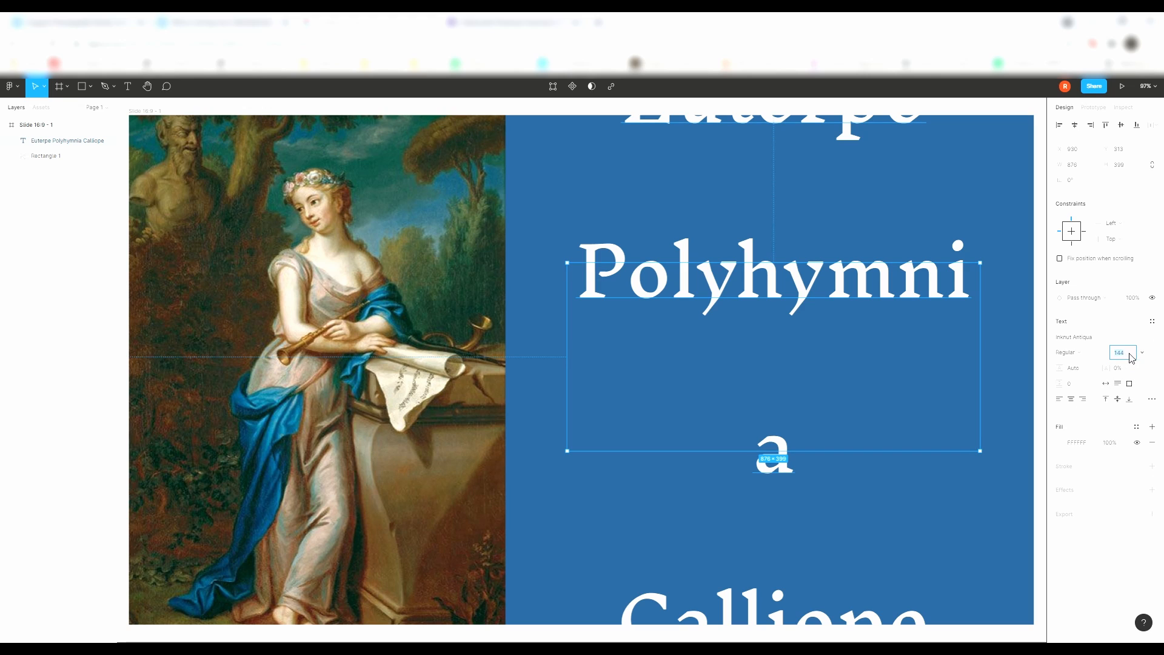
pyautogui.write('140')
pyautogui.press('Return')
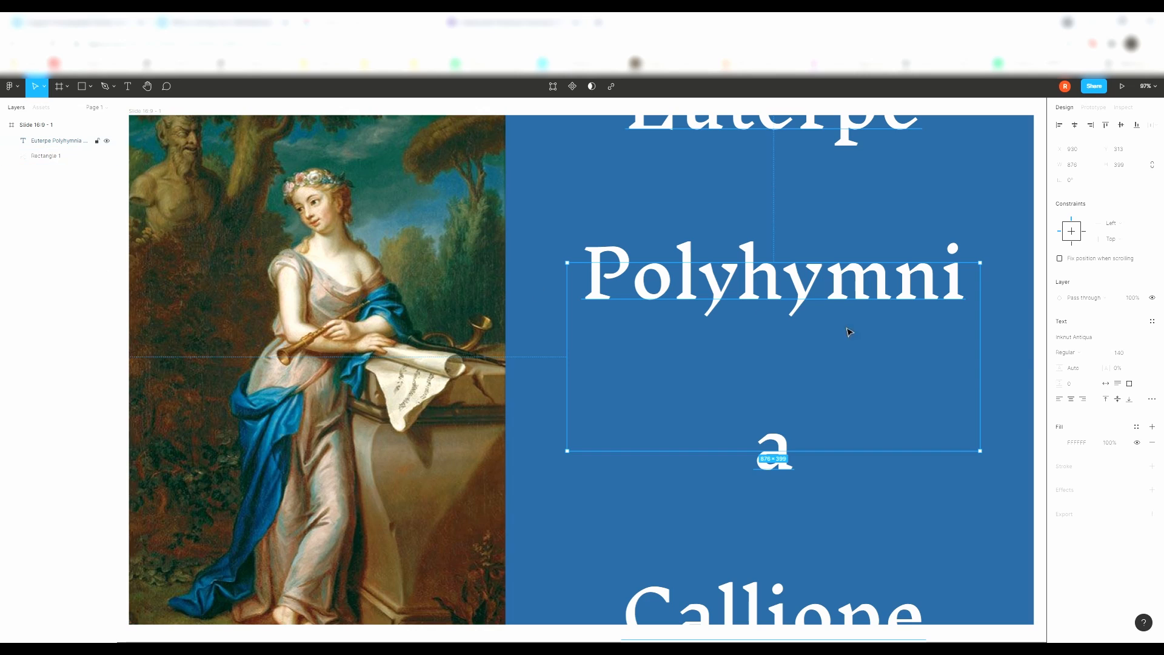
# Step: Set the font size of the Inknut Antiqua text to 136
pyautogui.click(1124, 356)
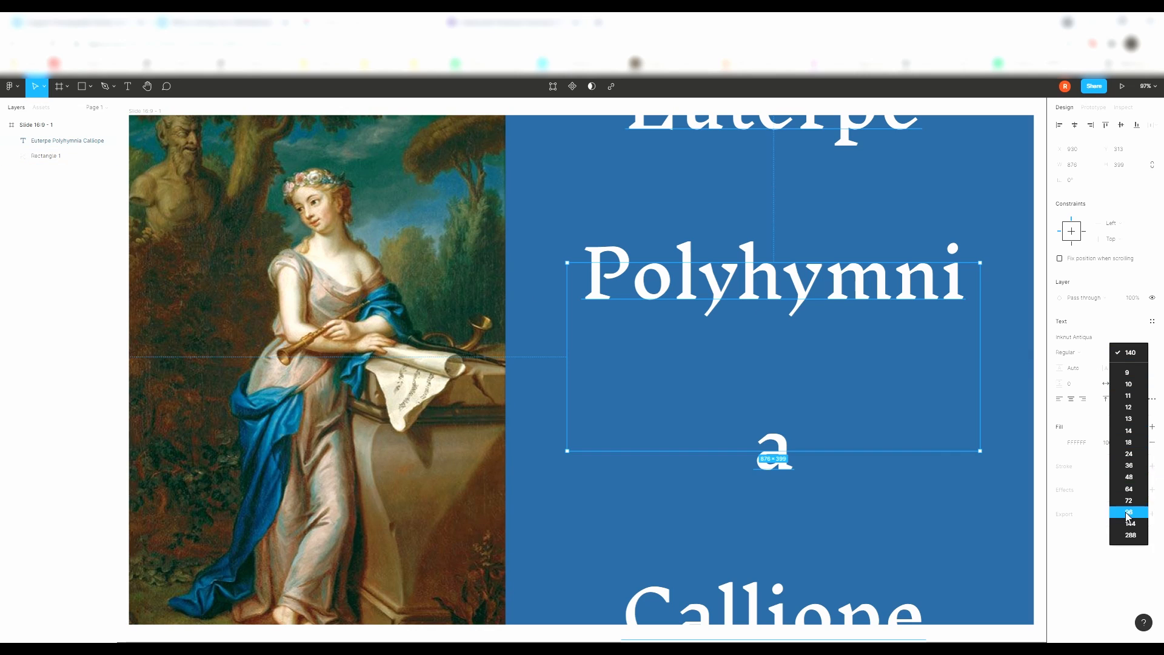
pyautogui.click(1102, 338)
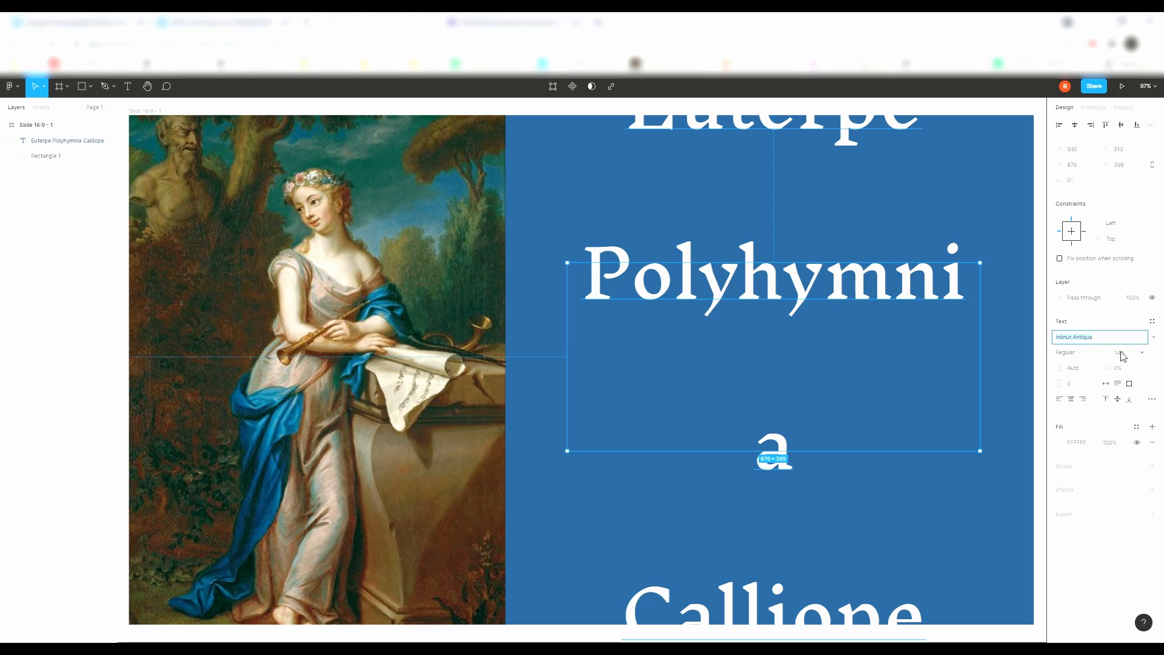
pyautogui.click(1122, 356)
pyautogui.write('13')
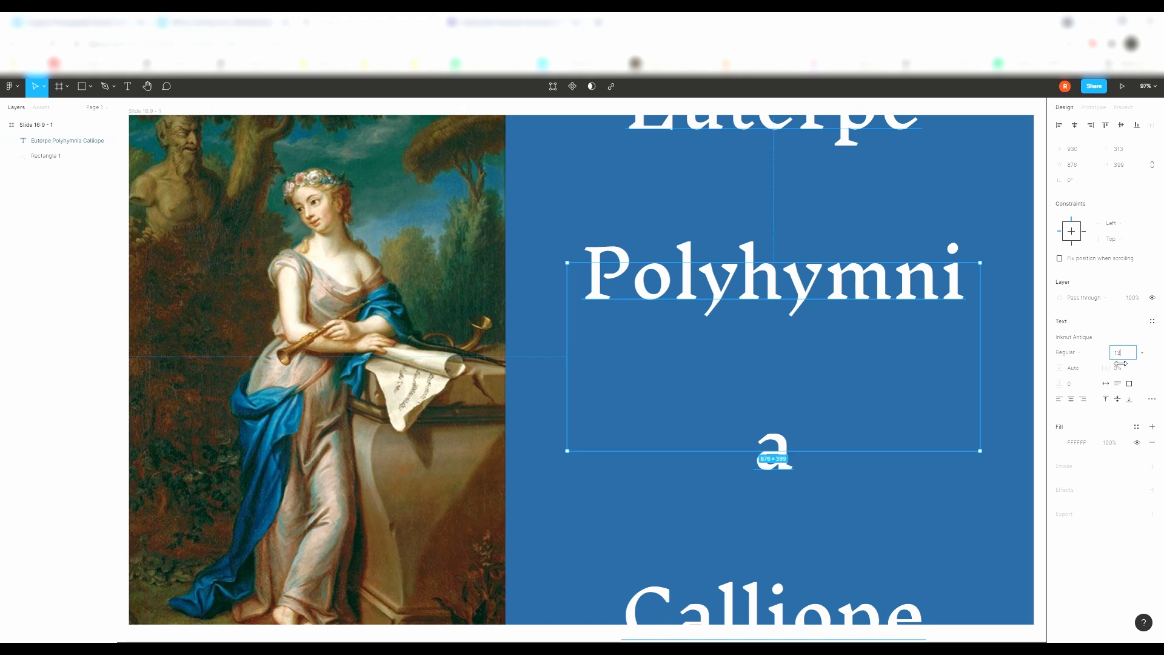
pyautogui.write('6')
pyautogui.press('Return')
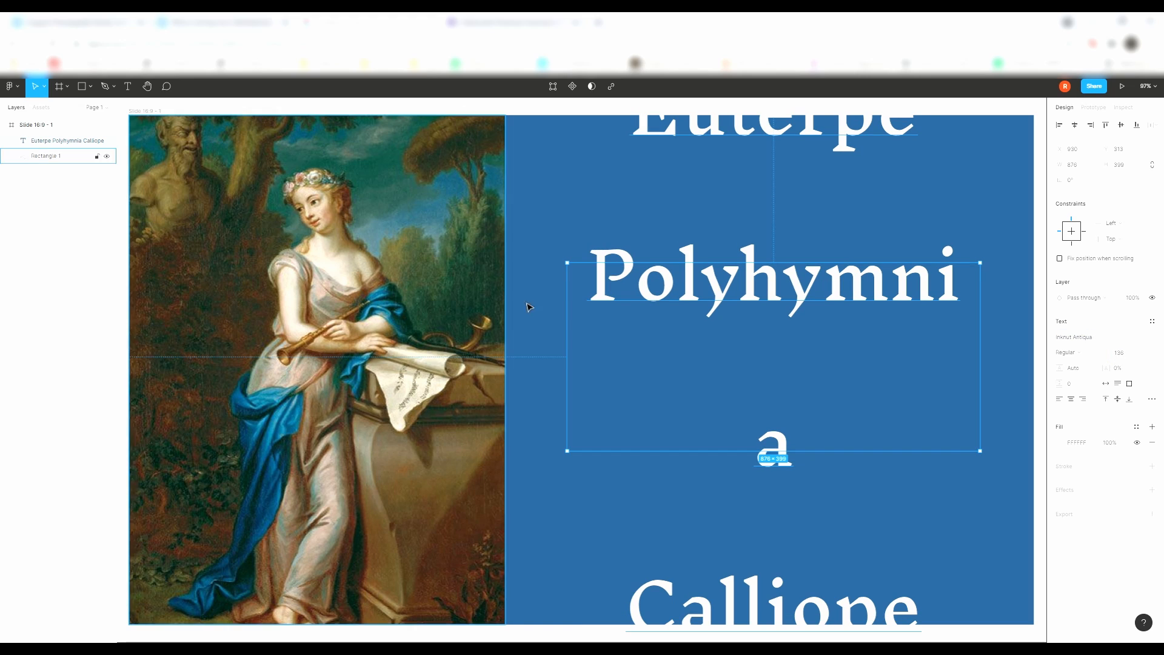
# Step: Set the font size of the Inknut Antiqua text to 132 and nudge the text box down by one pixel
pyautogui.click(1124, 357)
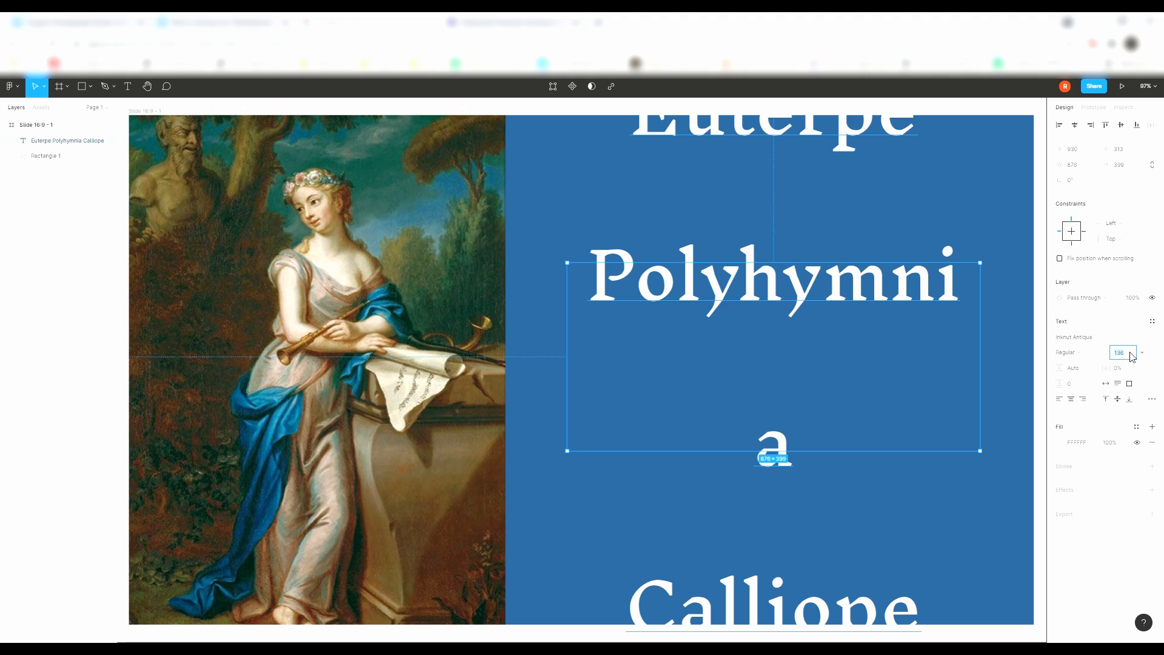
pyautogui.write('132')
pyautogui.press('Return')
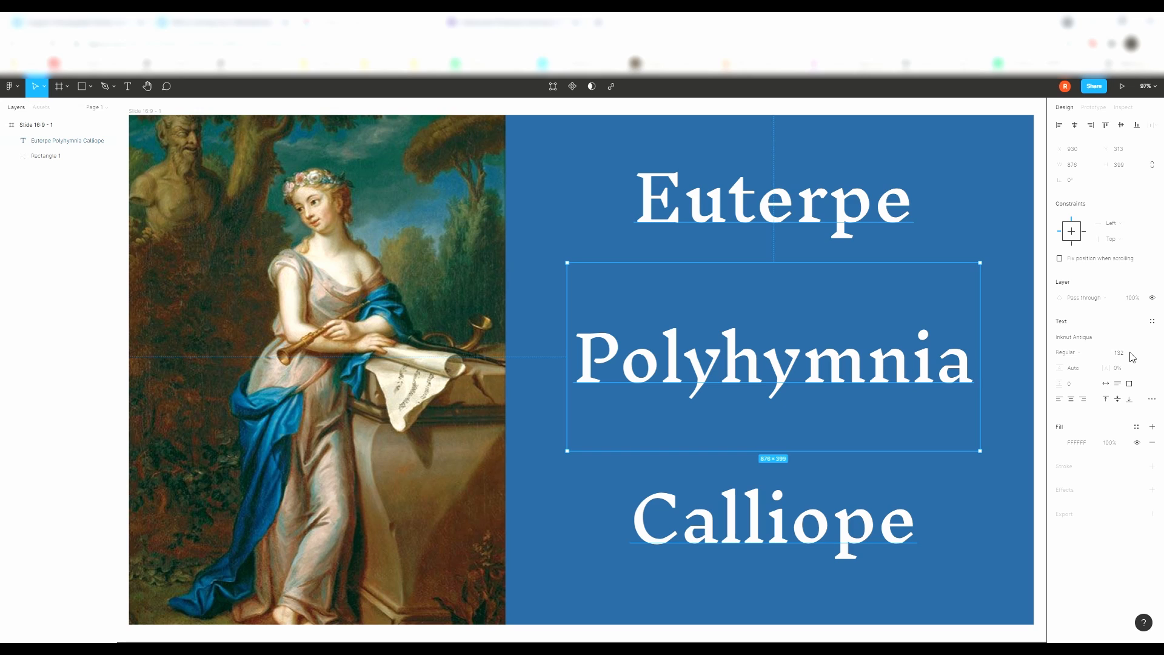
pyautogui.press('Down')
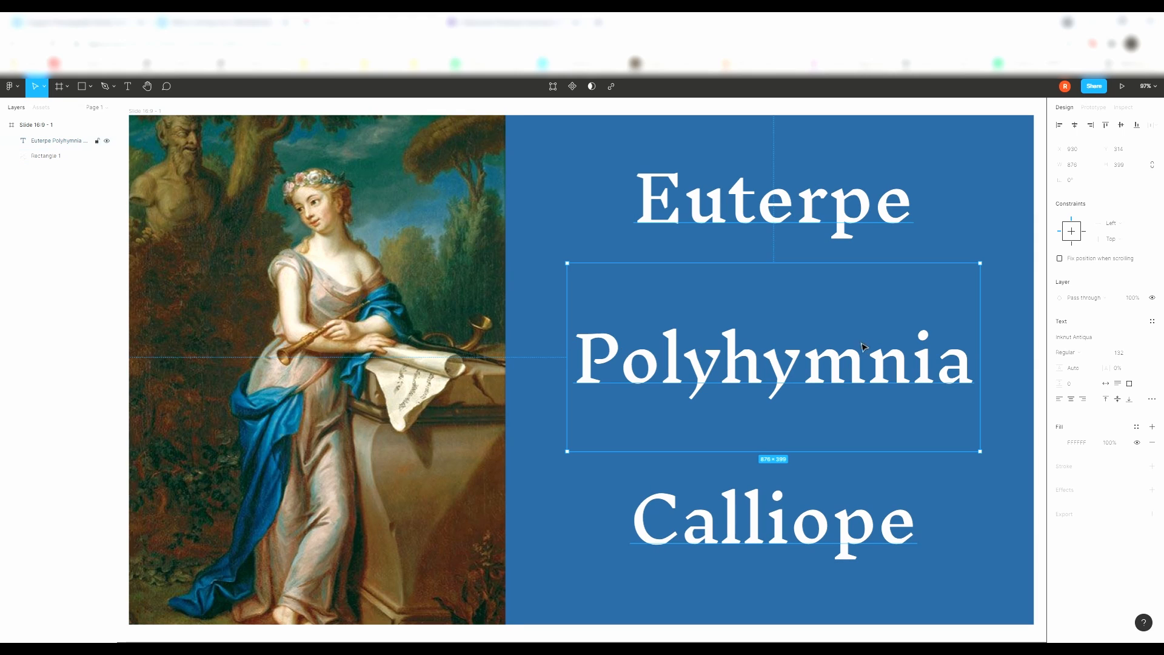
# Step: Preview the three-word text in successive fonts after Inknut Antiqua, including Inter, Italiana, Jacques Francois Shadow and Jokerman, up to Jomolhari
pyautogui.click(1089, 340)
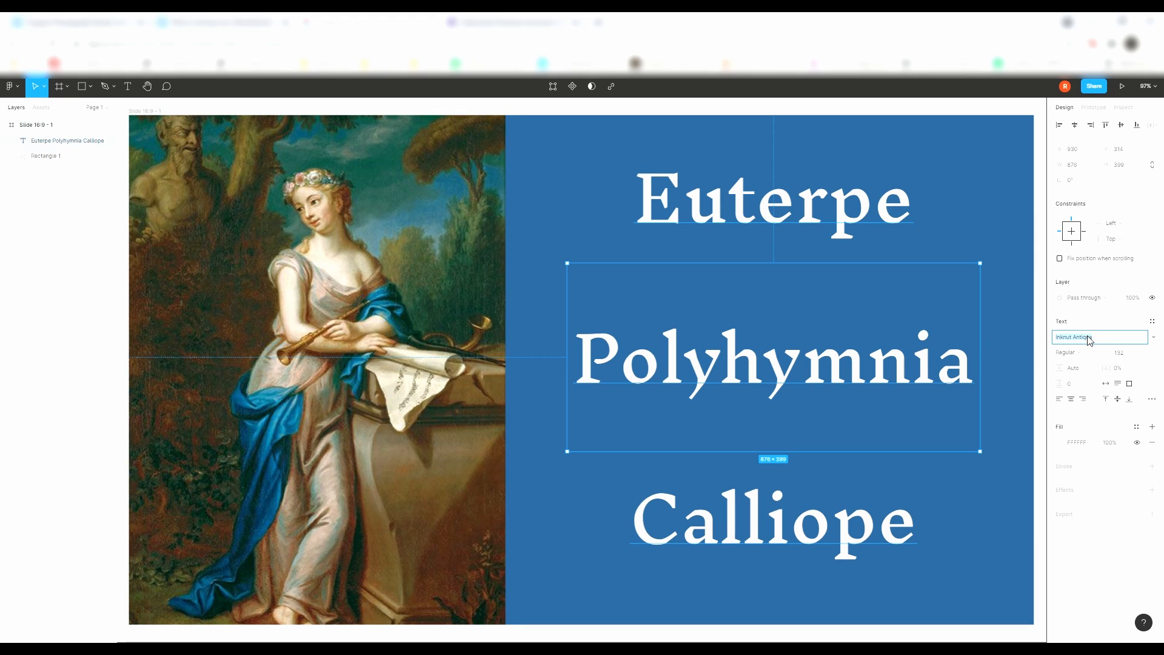
pyautogui.press('Down')
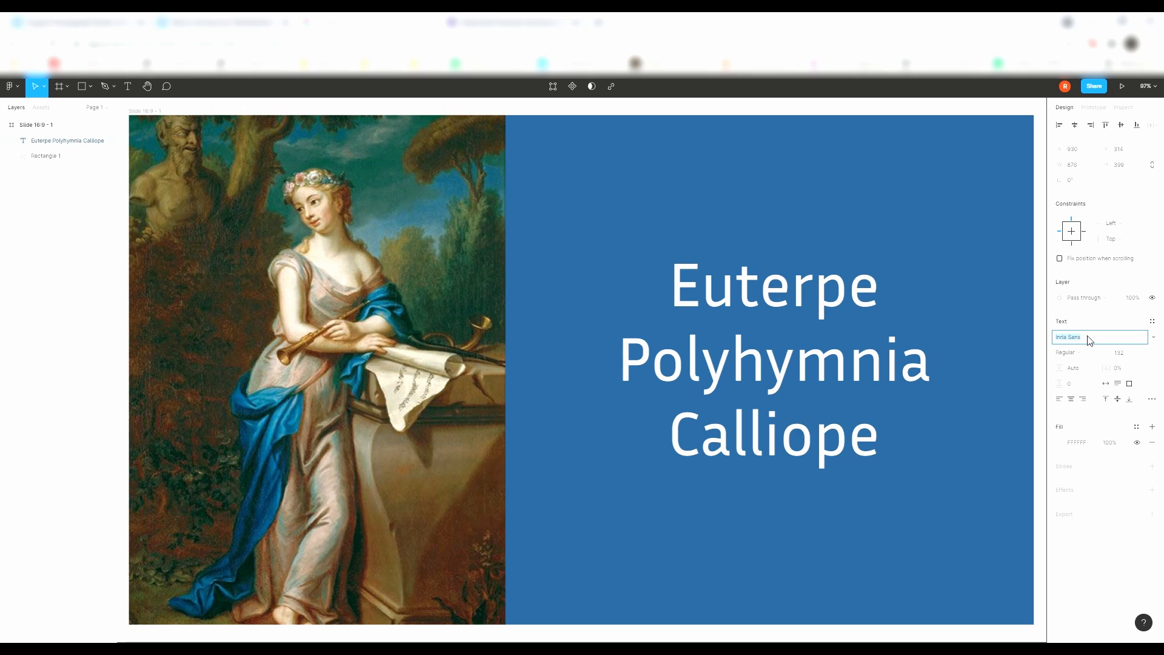
pyautogui.press('Down')
pyautogui.press('Down')
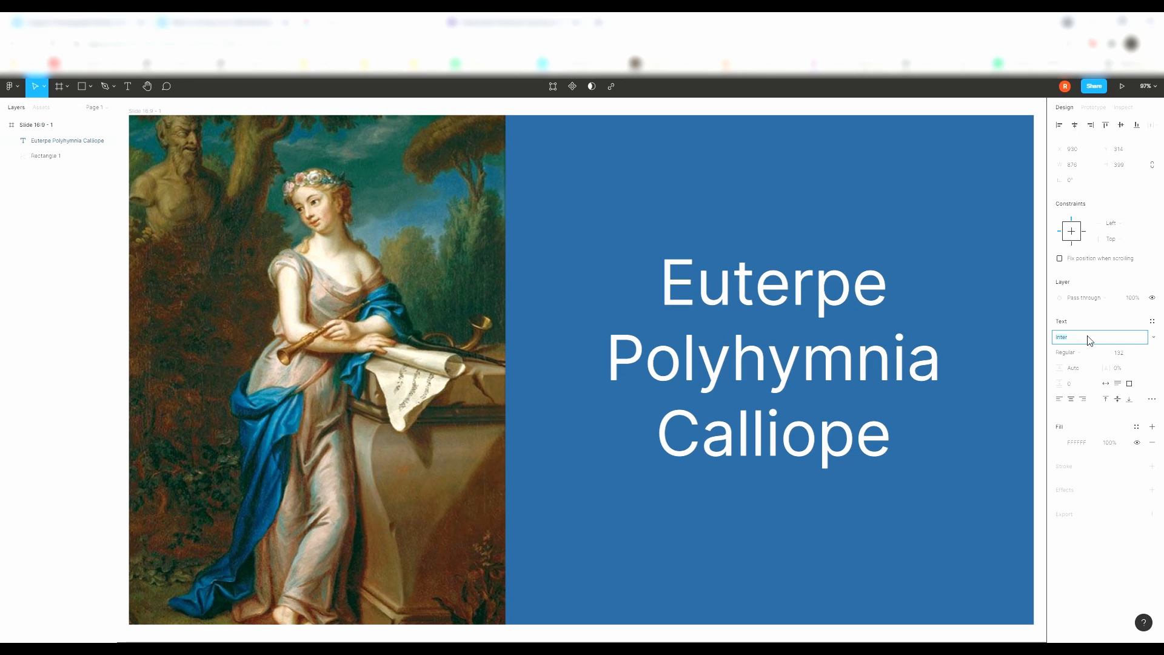
pyautogui.press('Down')
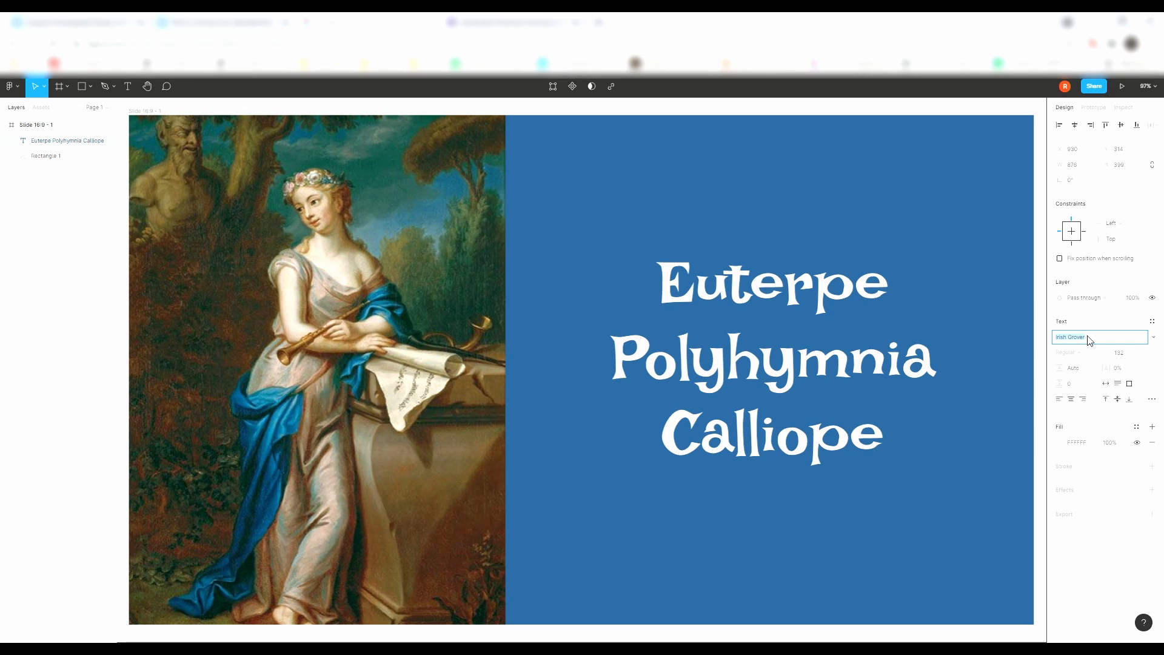
pyautogui.press('Down')
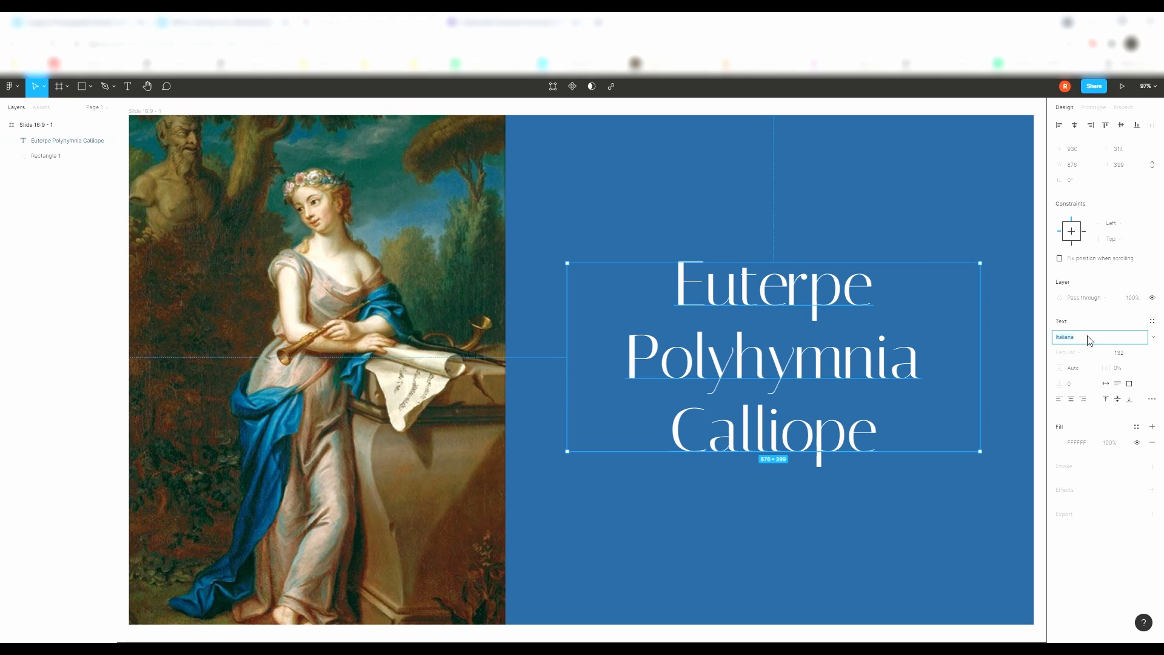
pyautogui.press('Down')
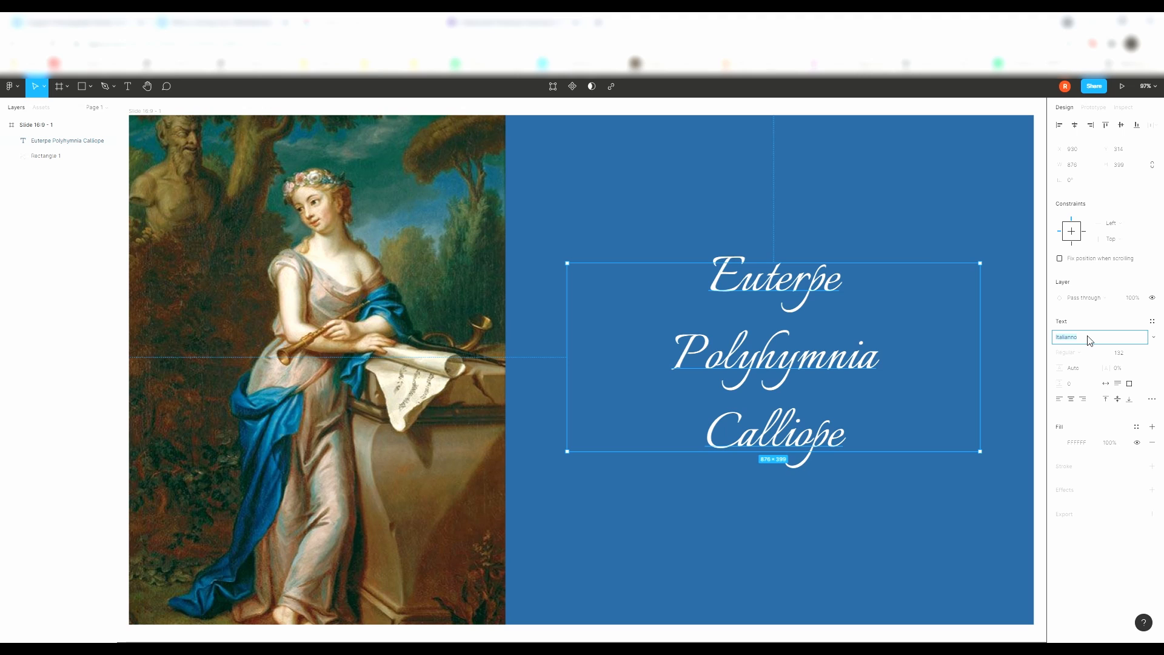
pyautogui.press('Down')
pyautogui.press('Down')
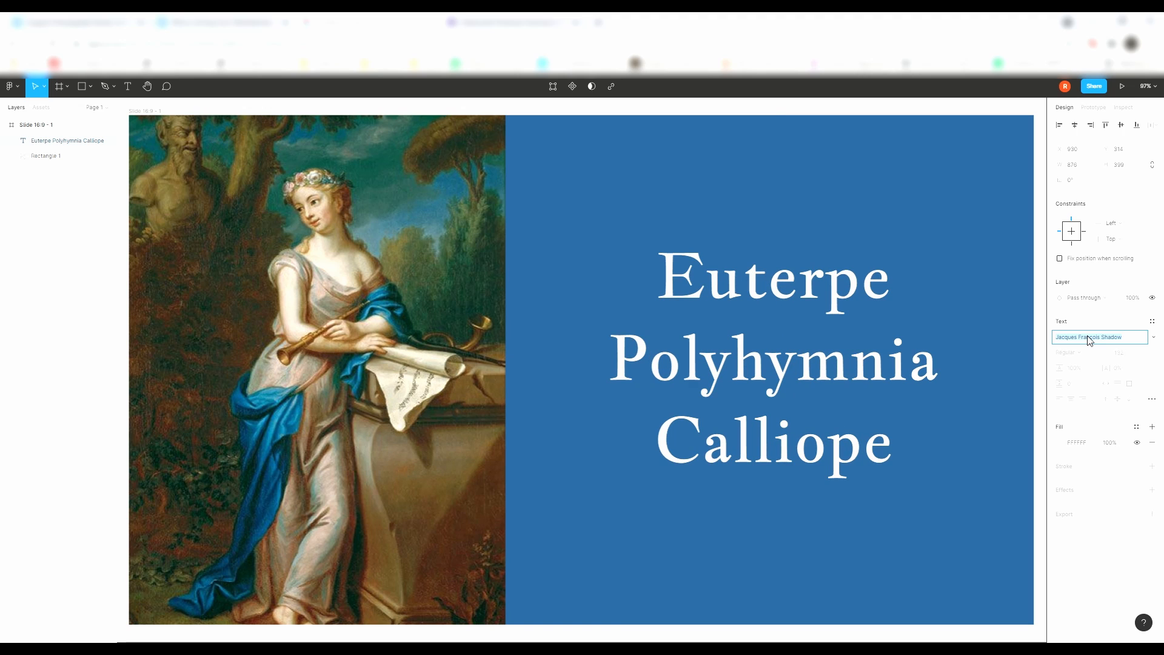
pyautogui.press('Down')
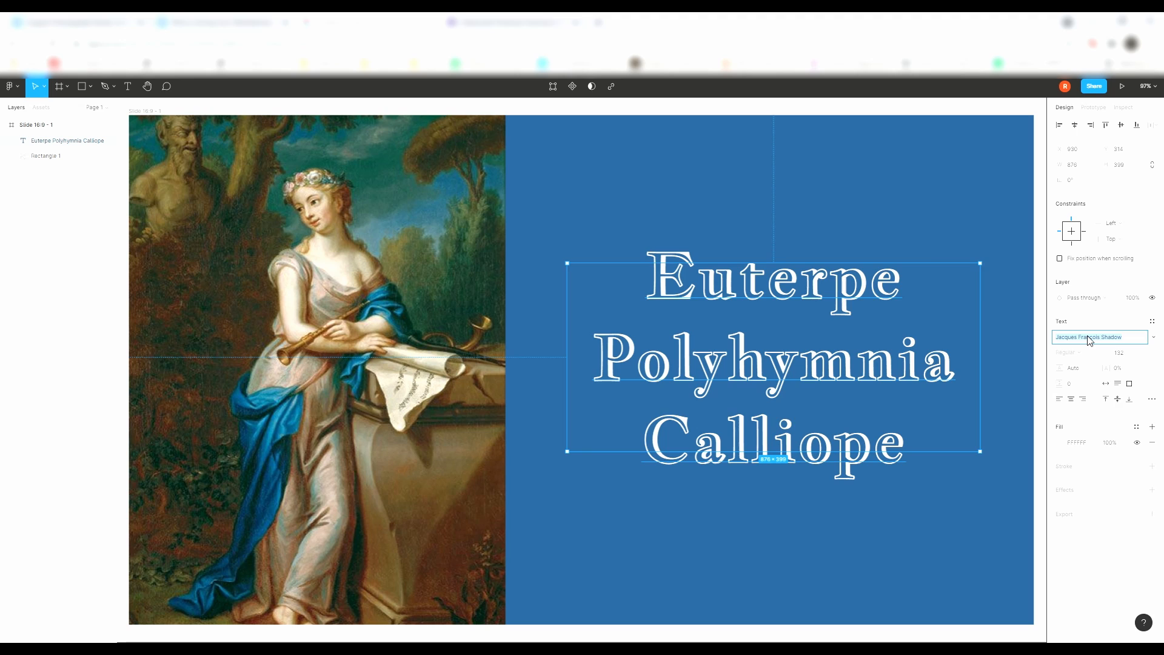
pyautogui.press('Down')
pyautogui.press('Down')
pyautogui.press('Down')
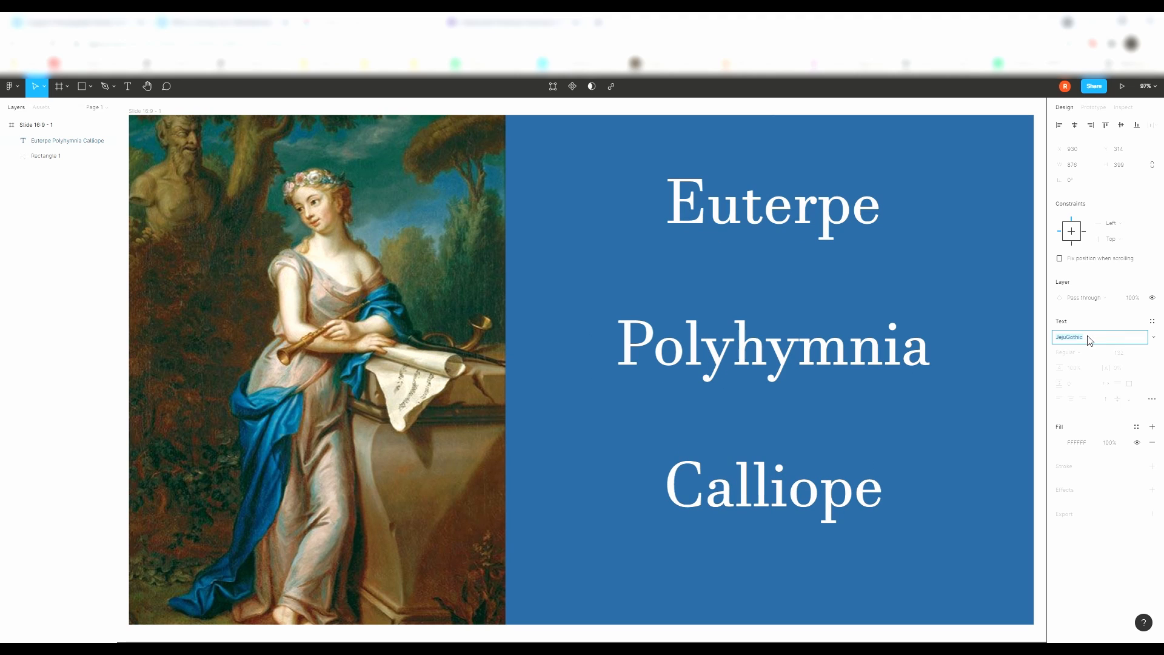
pyautogui.press('Down')
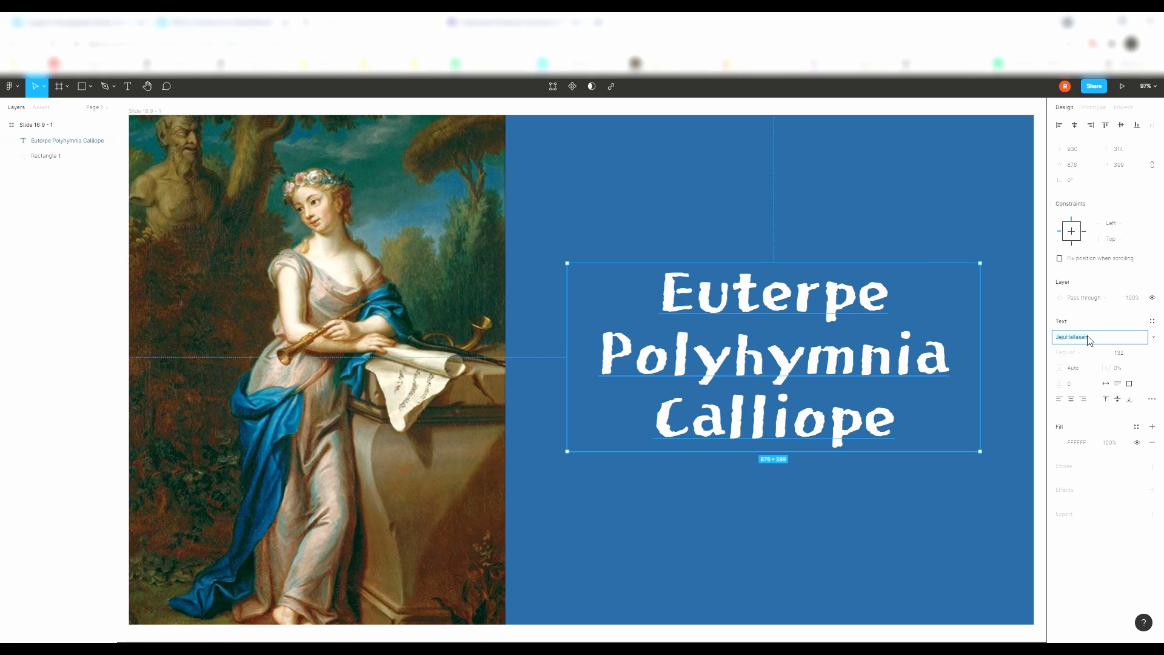
pyautogui.press('Down')
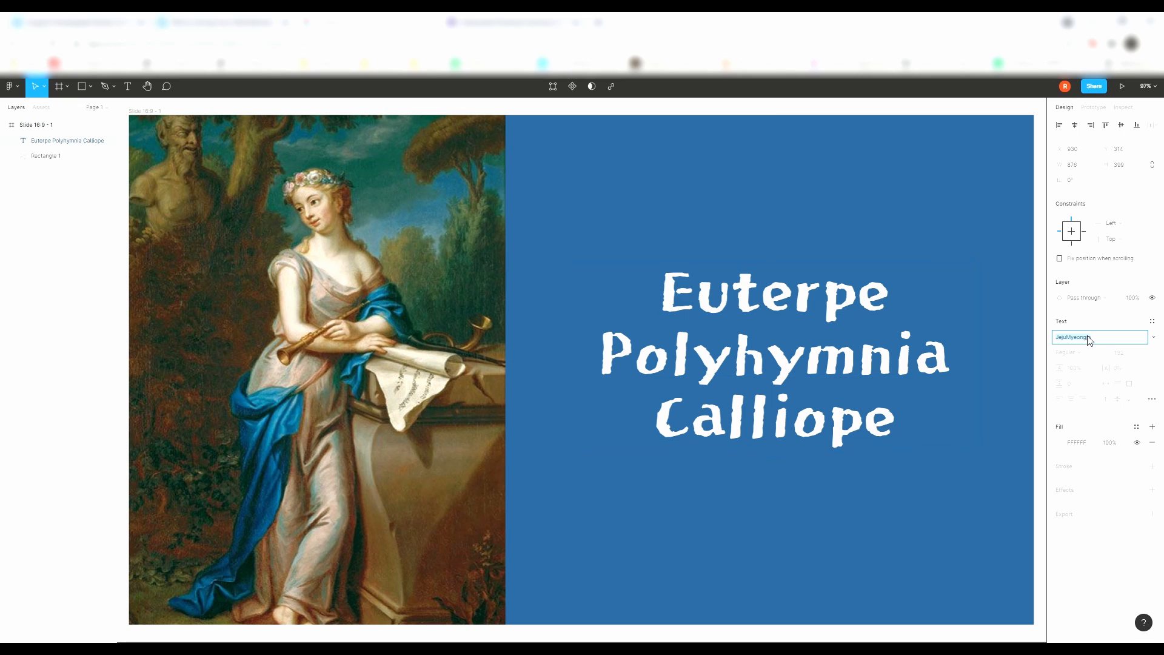
pyautogui.press('Down')
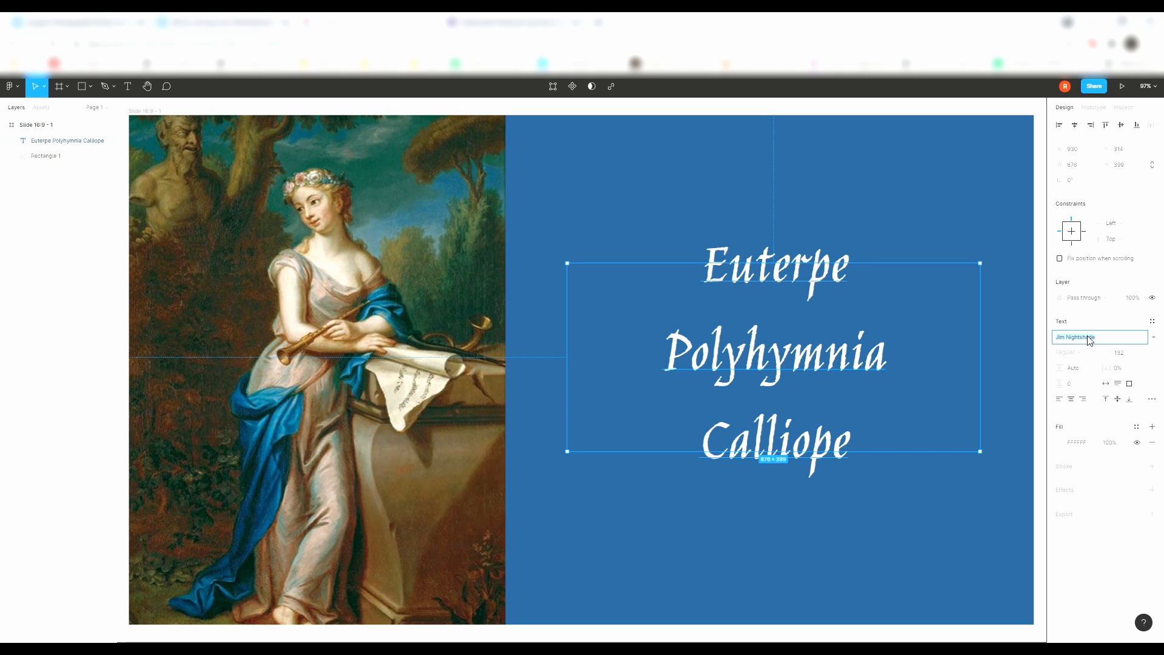
pyautogui.press('Down')
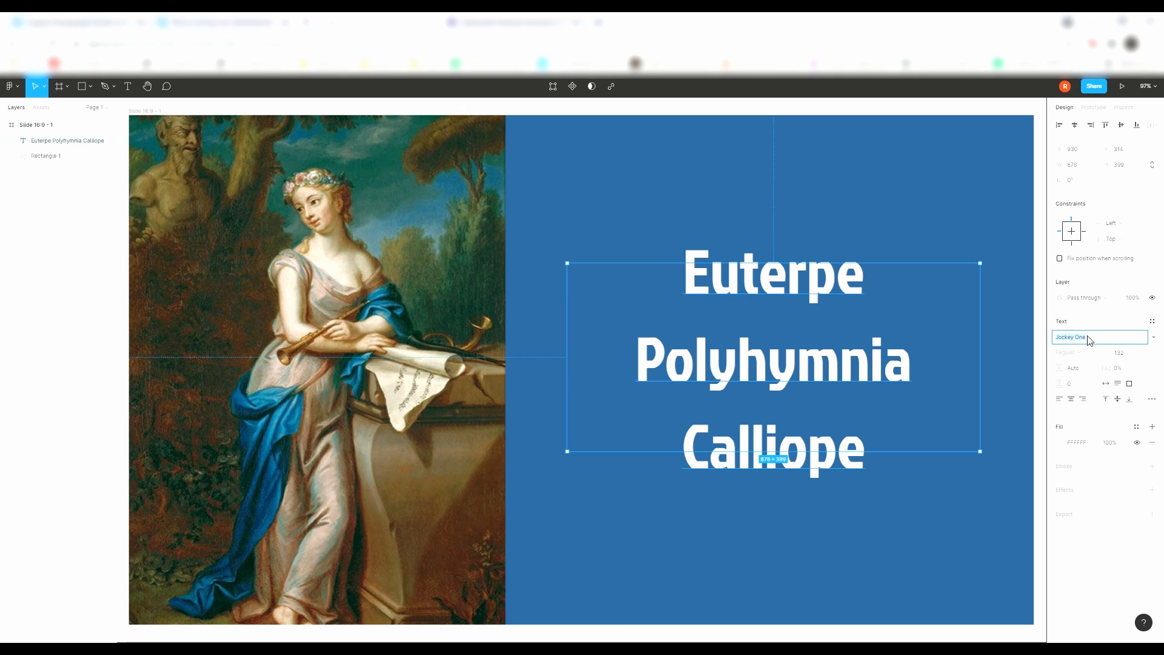
pyautogui.press('Down')
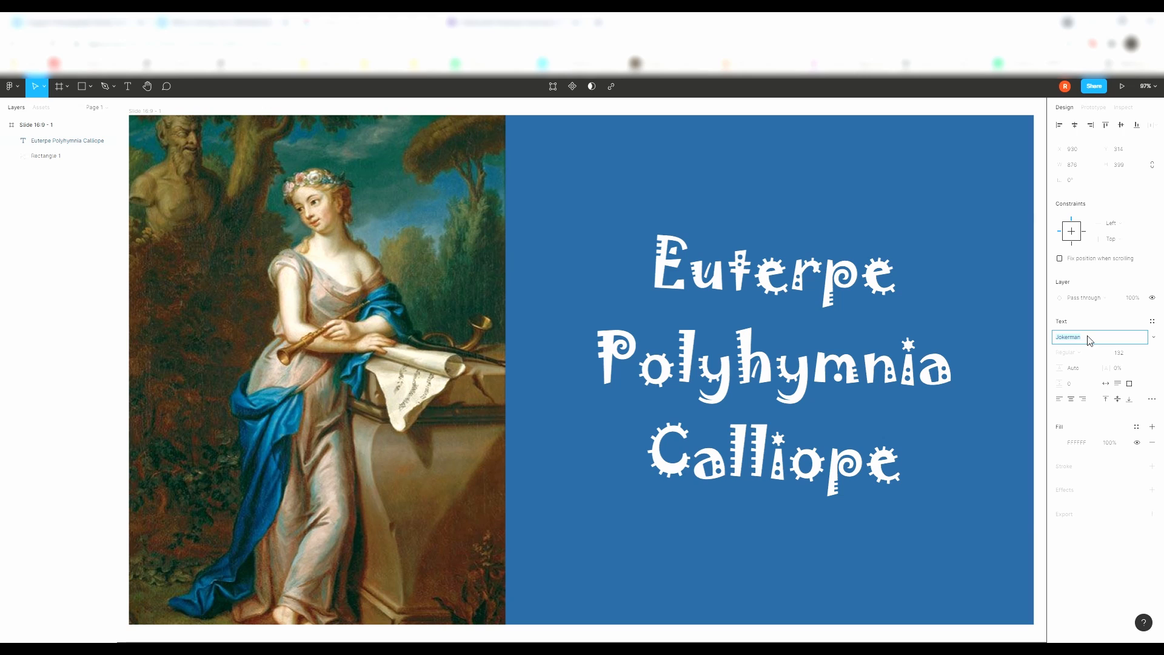
pyautogui.press('Down')
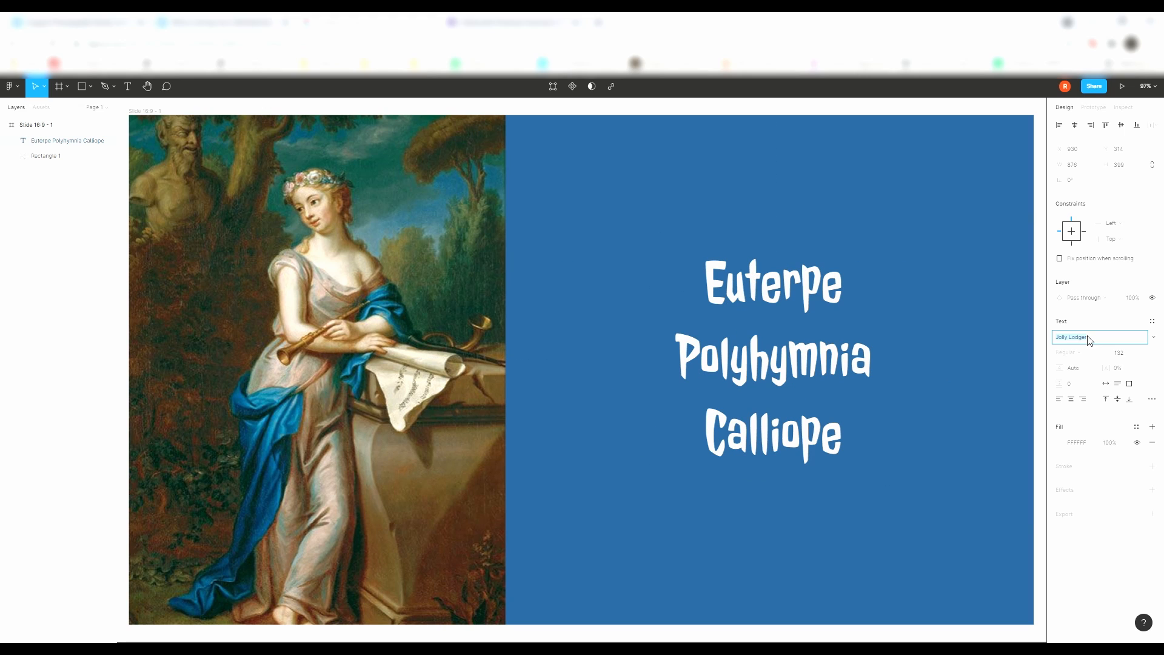
pyautogui.press('Down')
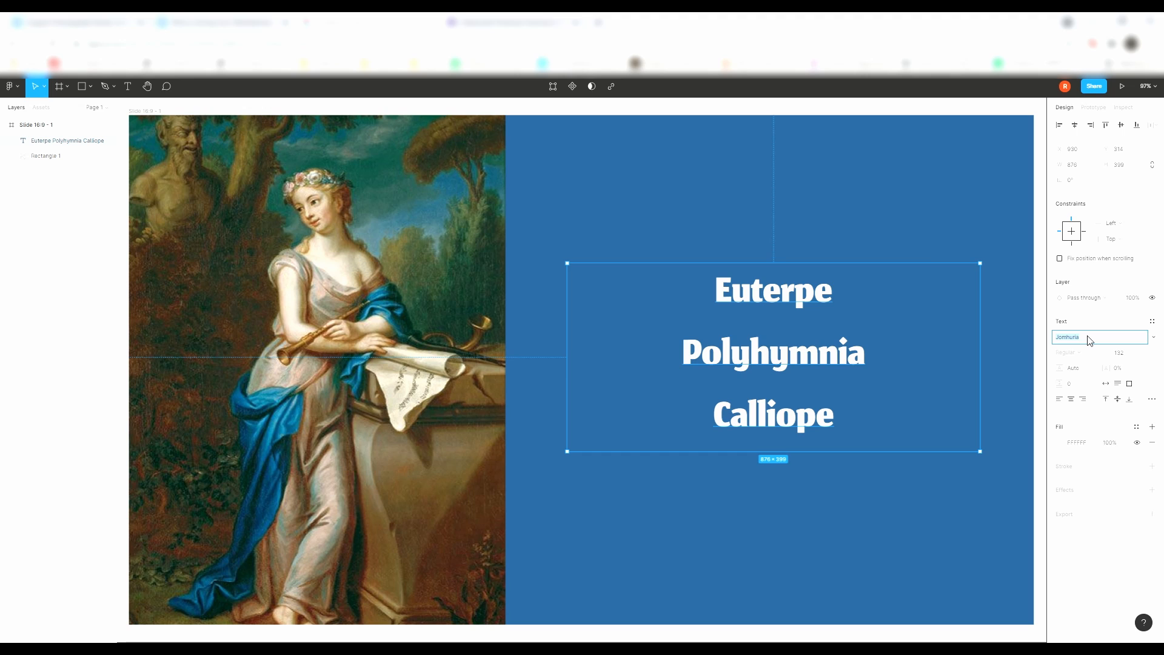
pyautogui.press('Down')
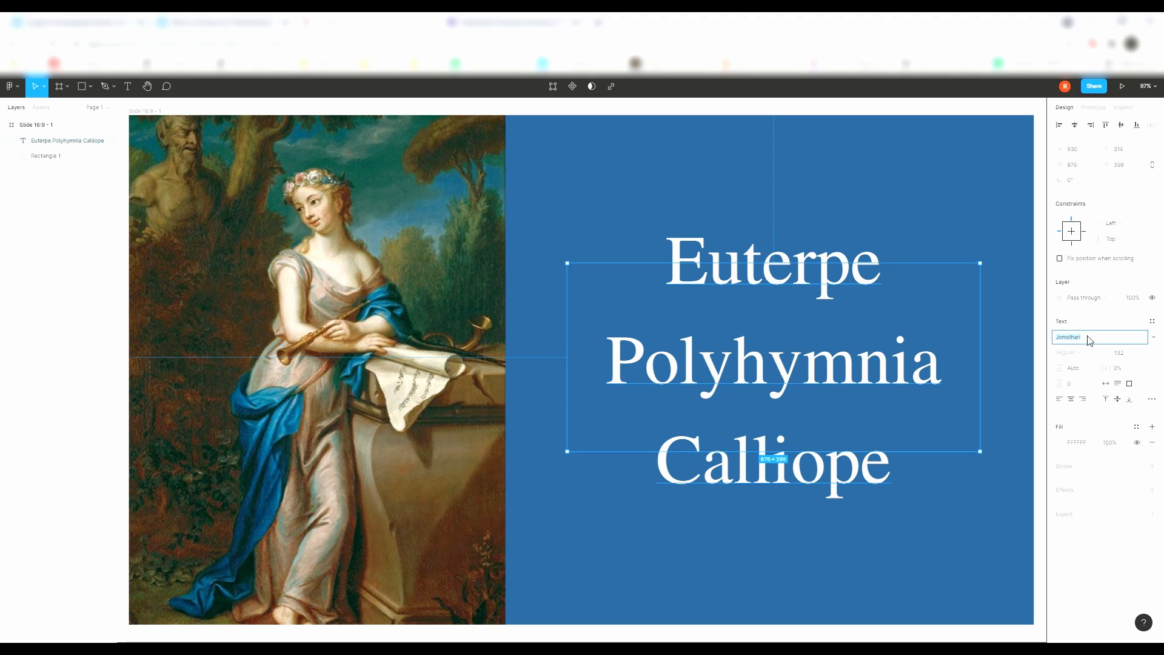
# Step: Preview the three-word text in successive fonts after Jomolhari, including Josefin Slab, Joti One and the jsMath fonts, up to Jua
pyautogui.press('Down')
pyautogui.press('Down')
pyautogui.press('Down')
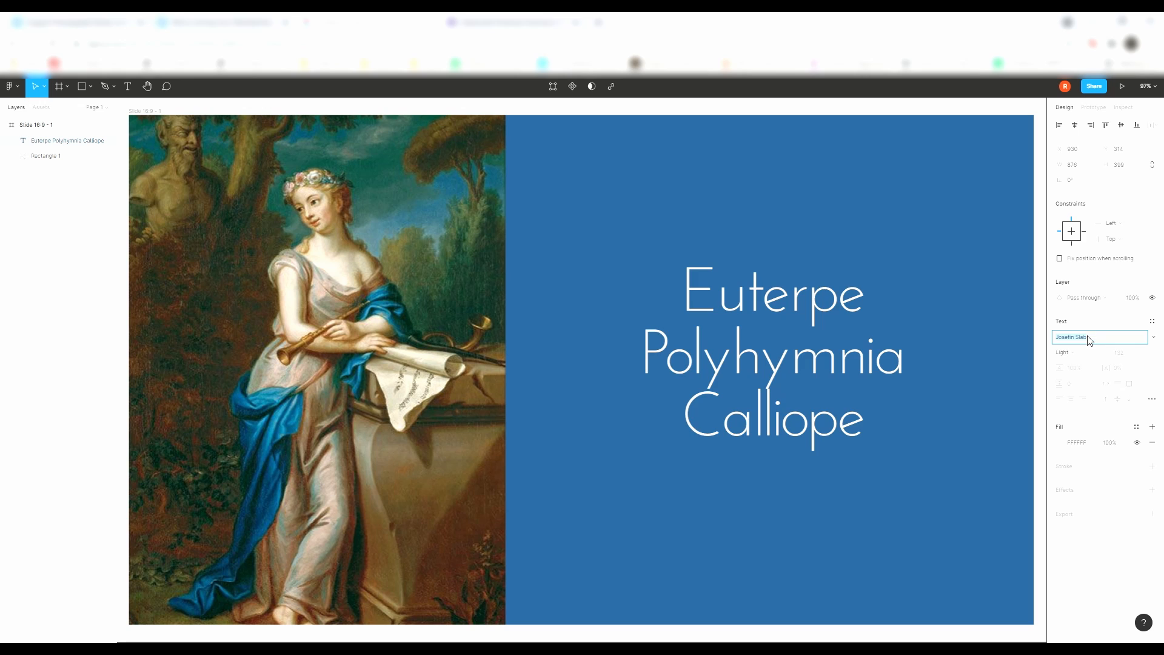
pyautogui.press('Down')
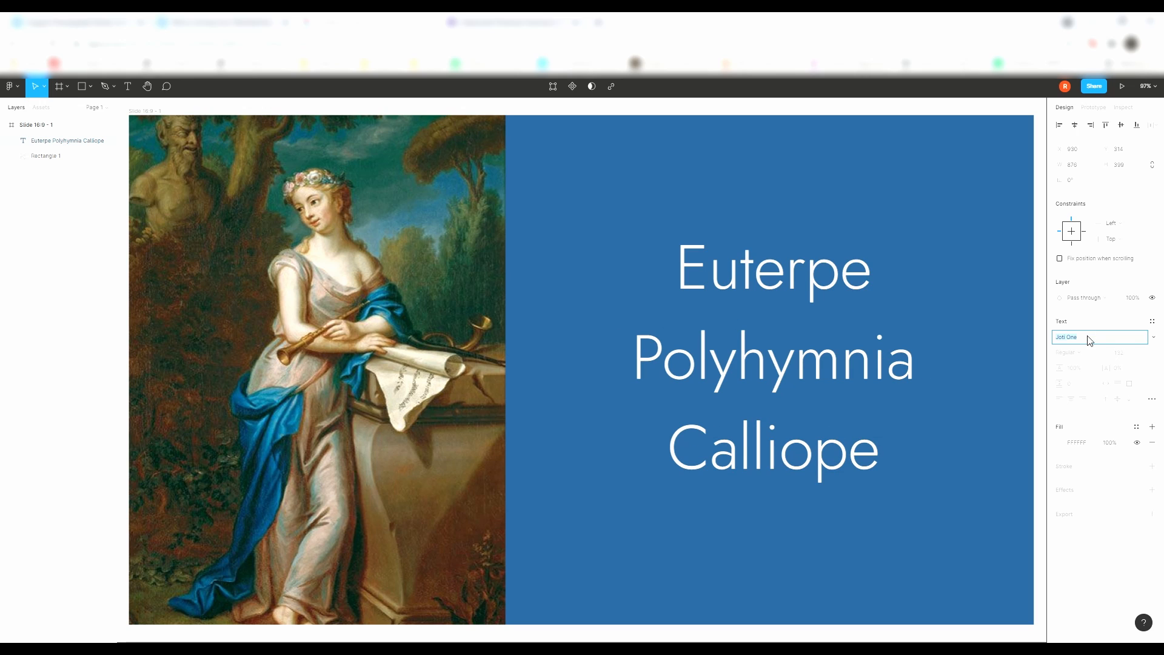
pyautogui.press('Down')
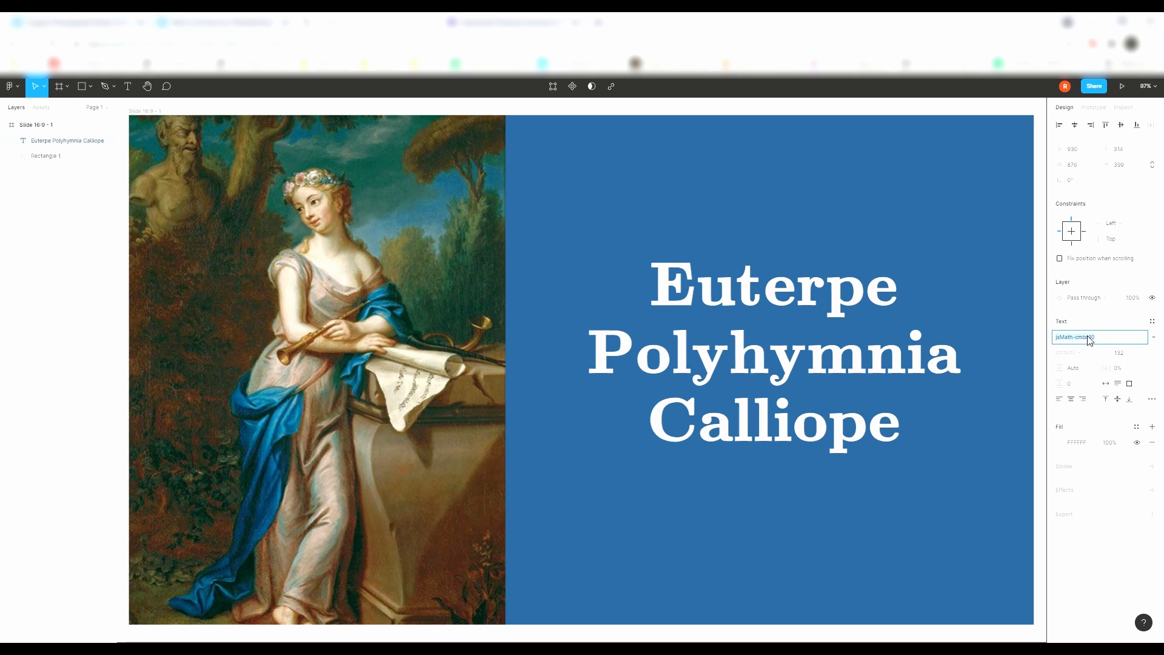
pyautogui.press('Up')
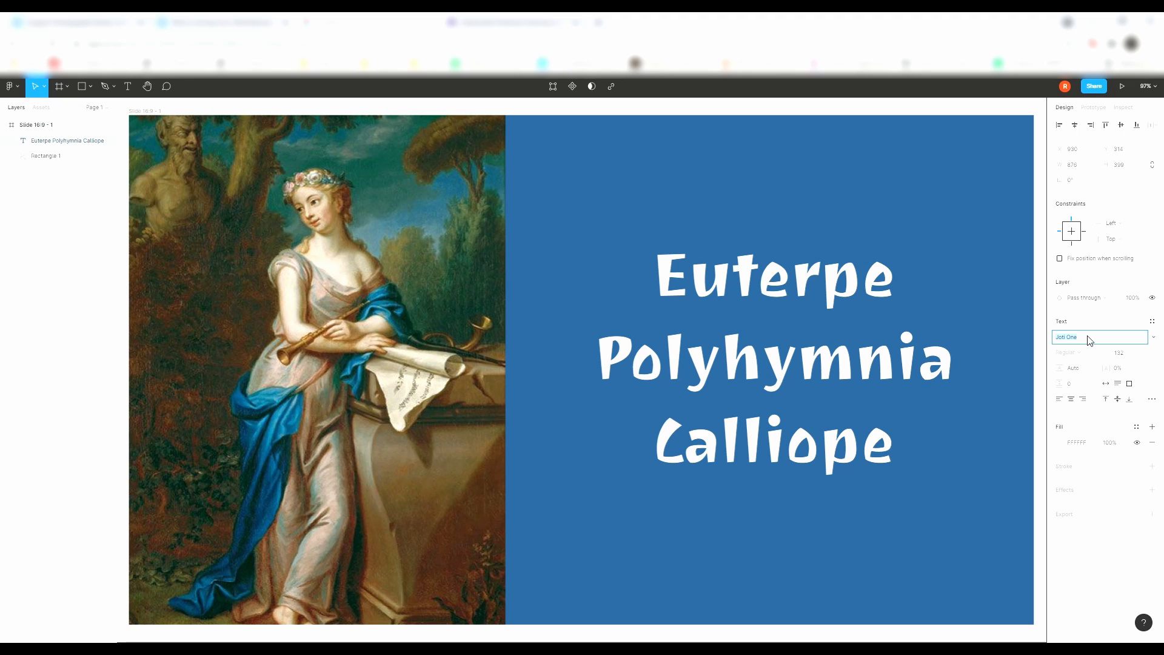
pyautogui.press('Down')
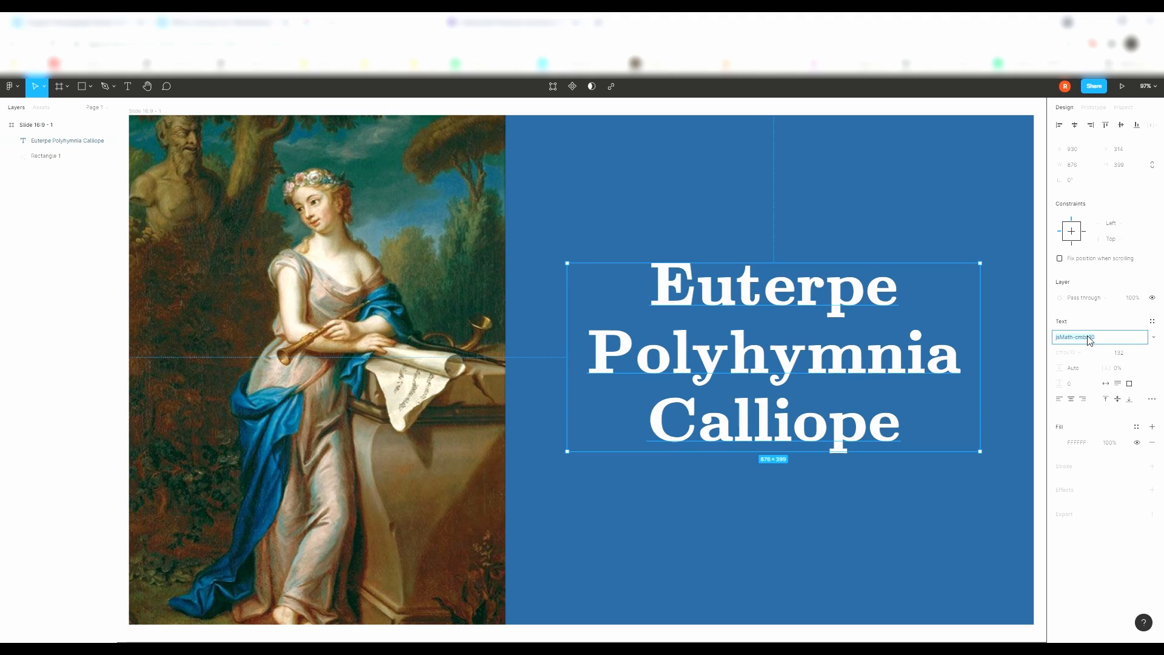
pyautogui.press('Down')
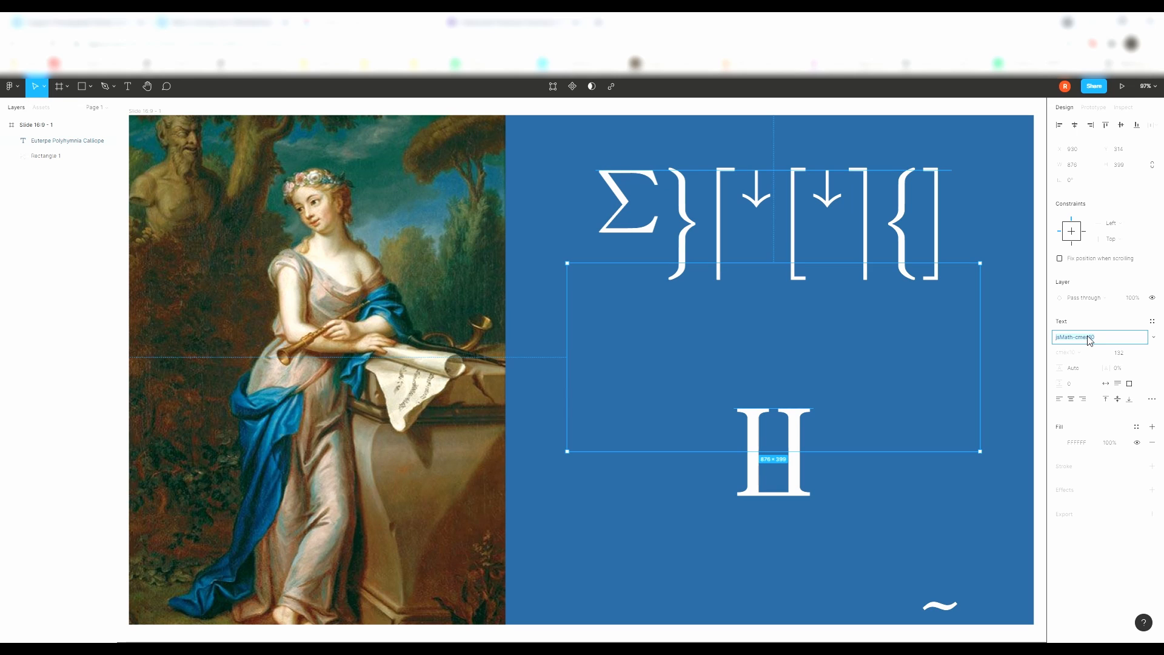
pyautogui.press('Down')
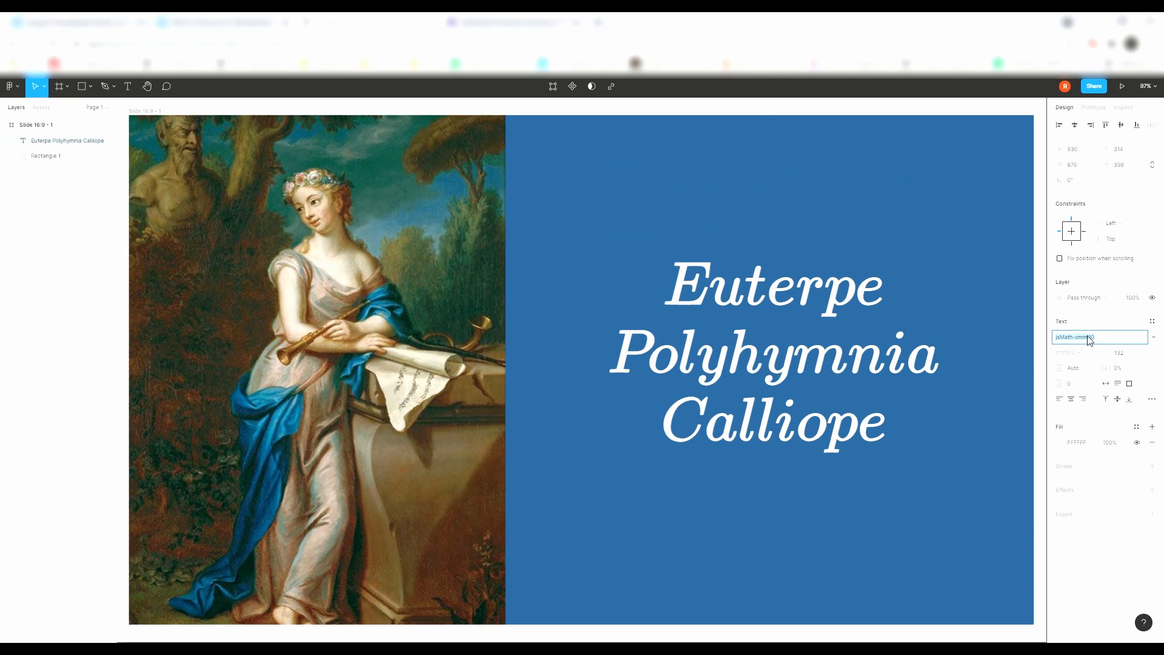
pyautogui.press('Down')
pyautogui.press('Down')
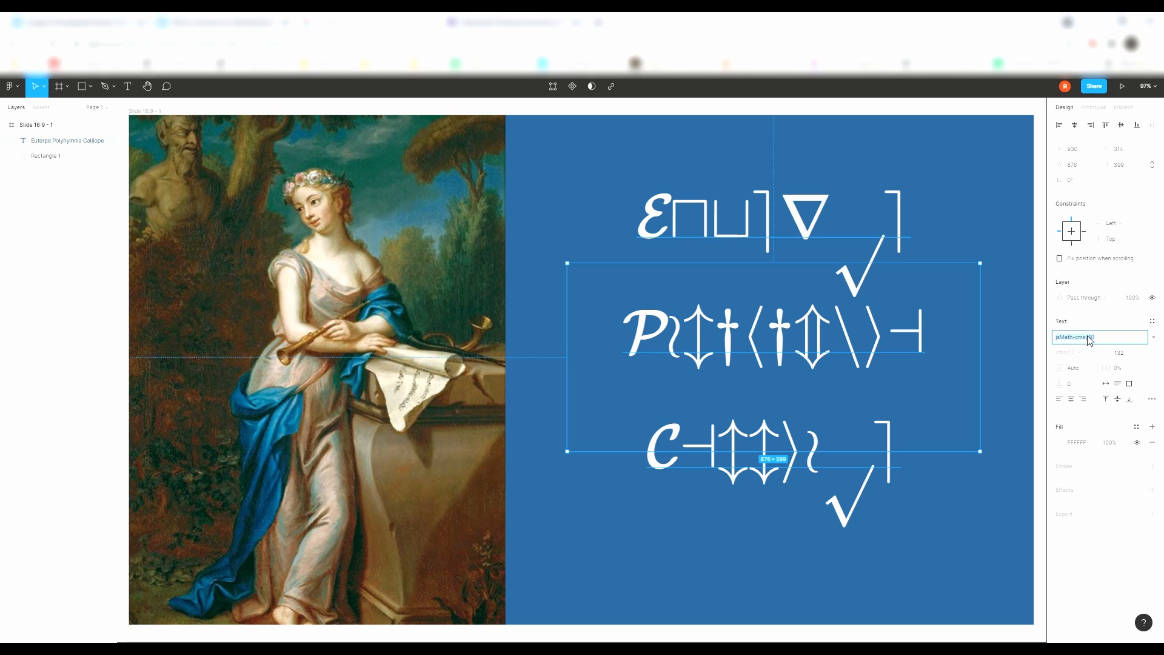
pyautogui.press('Down')
pyautogui.press('Down')
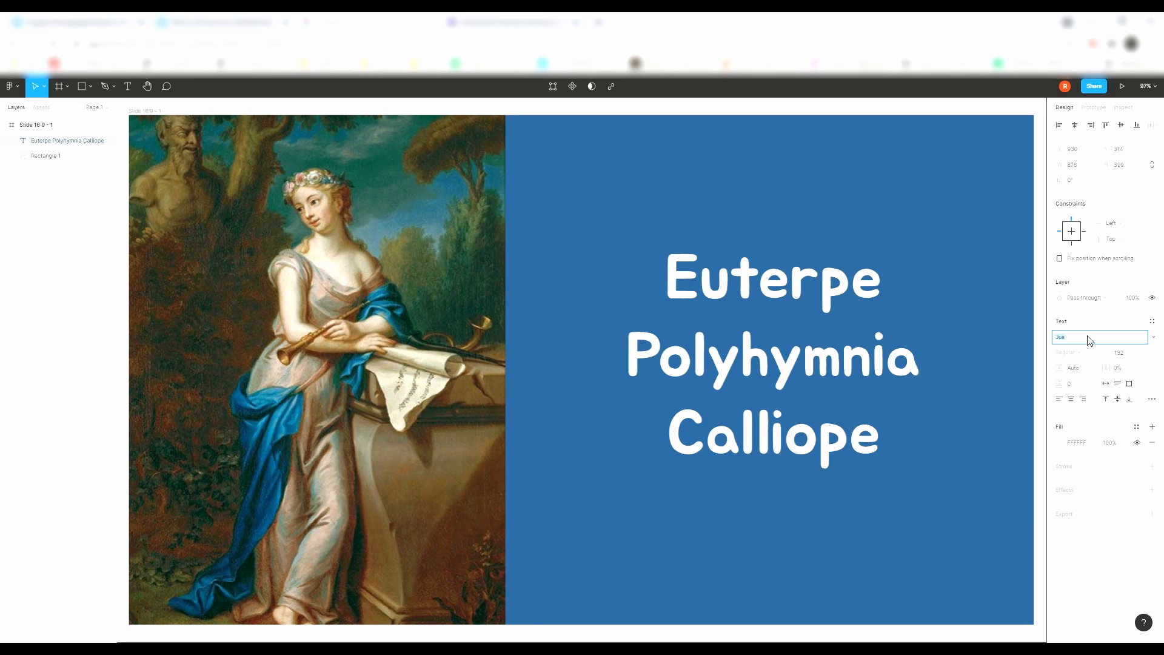
# Step: Compare the text in the fonts following Jua, including Julee, Julius Sans One, Junge and Just Another Hand, up to K2D
pyautogui.press('Down')
pyautogui.press('Down')
pyautogui.press('Down')
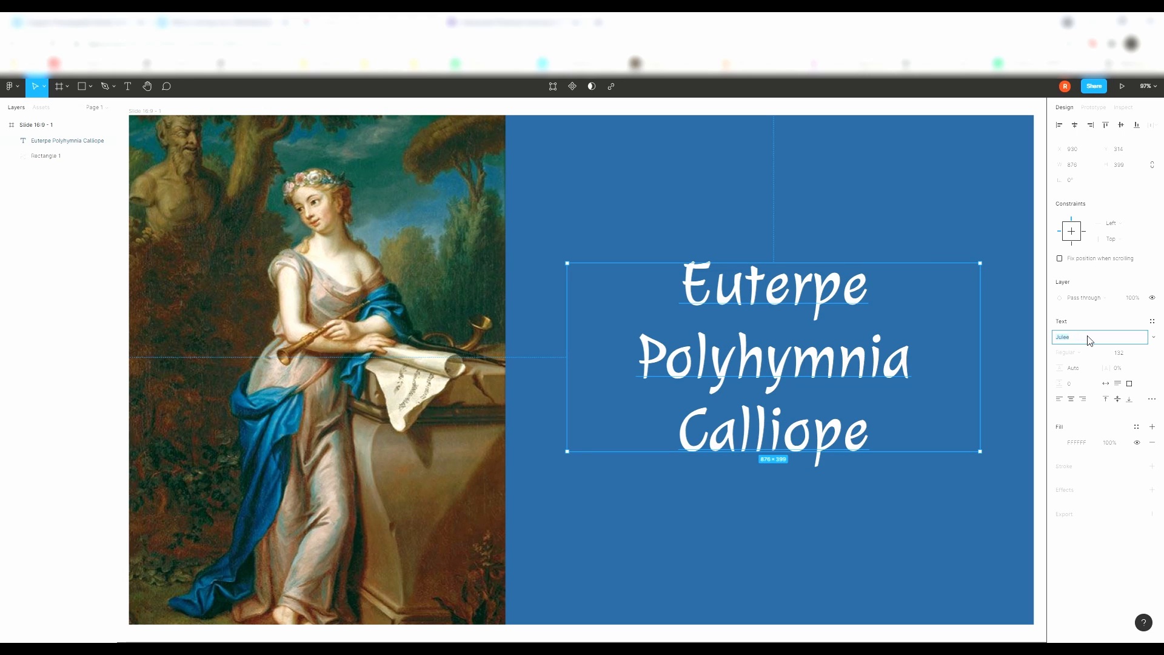
pyautogui.press('Down')
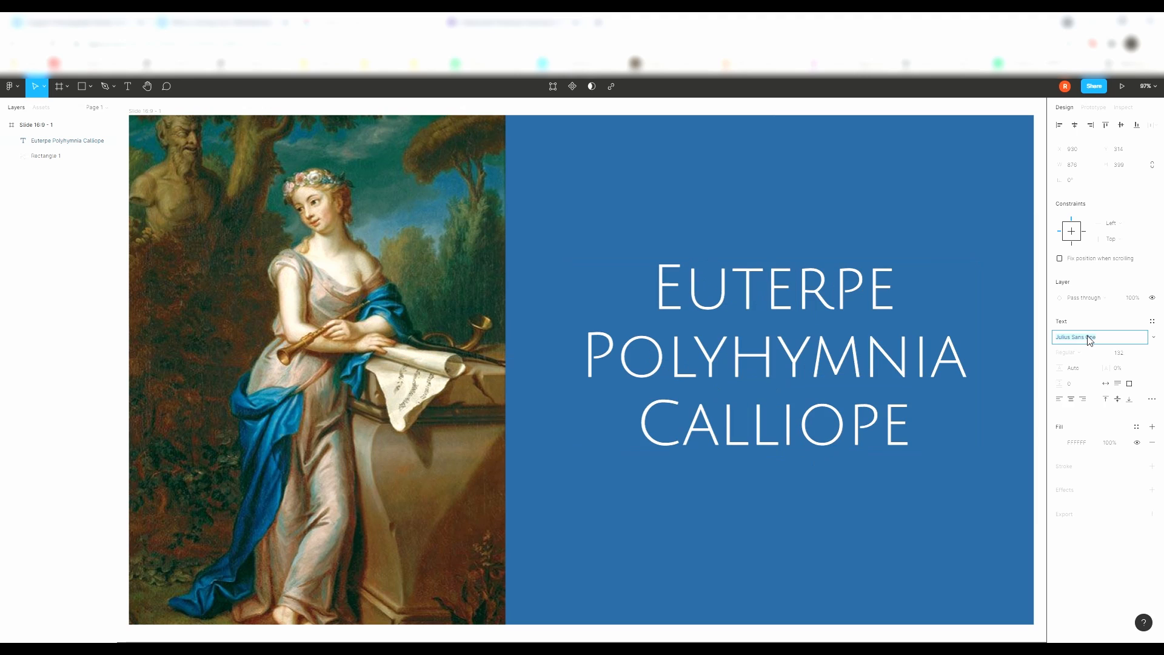
pyautogui.press('Down')
pyautogui.press('Up')
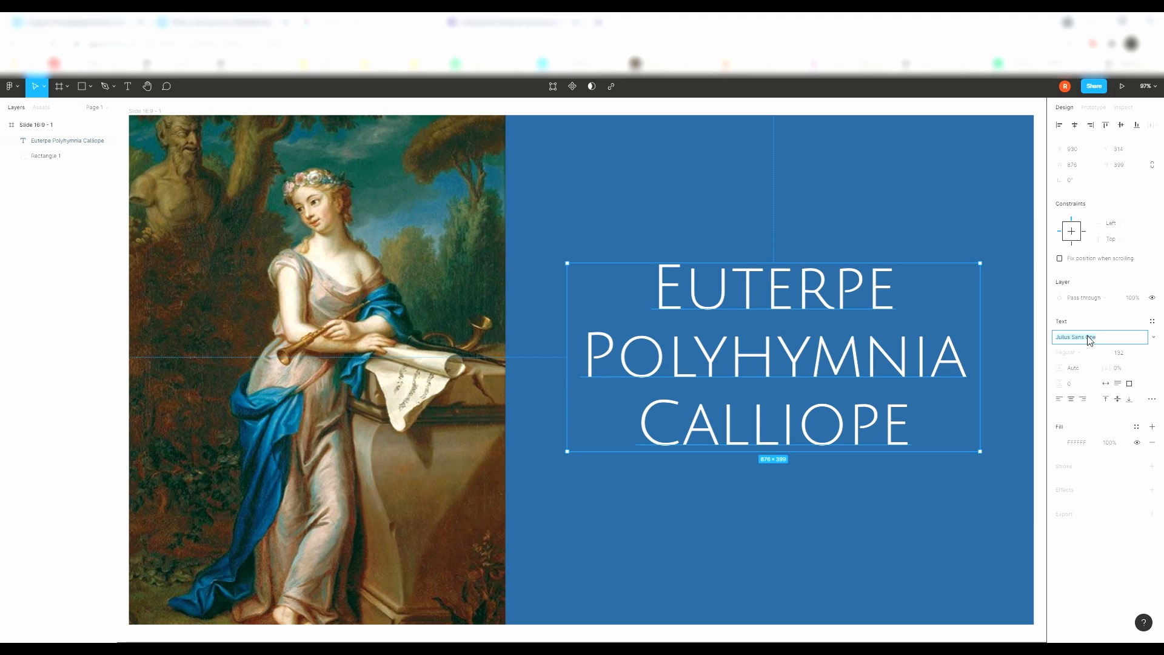
pyautogui.press('Down')
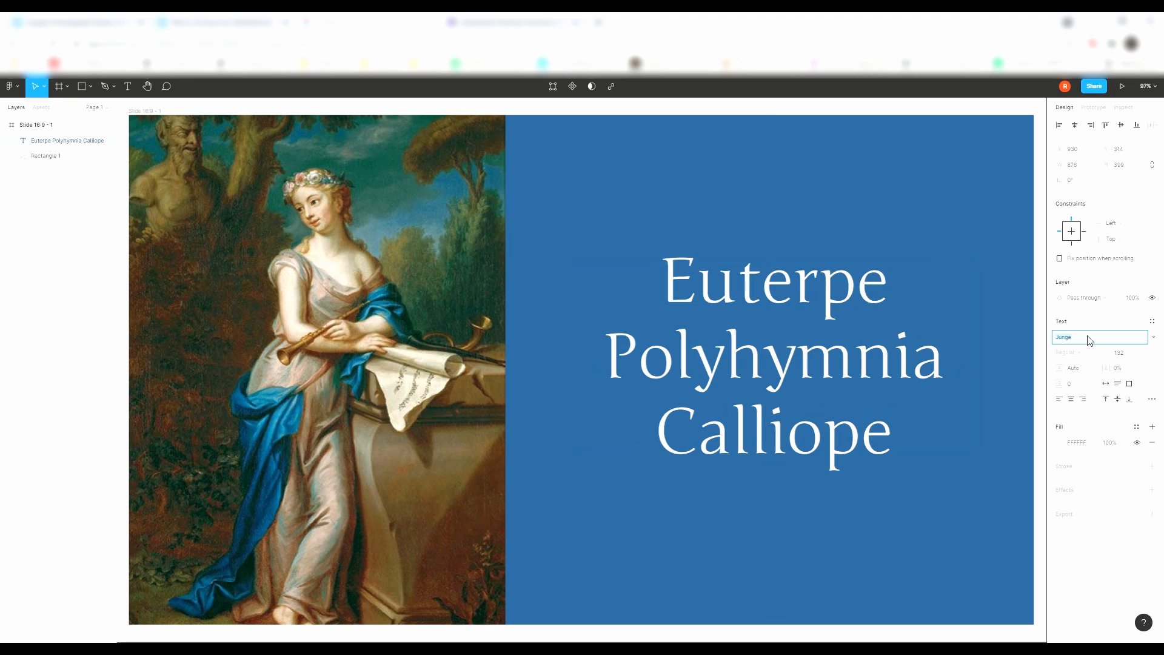
pyautogui.press('Down')
pyautogui.press('Down')
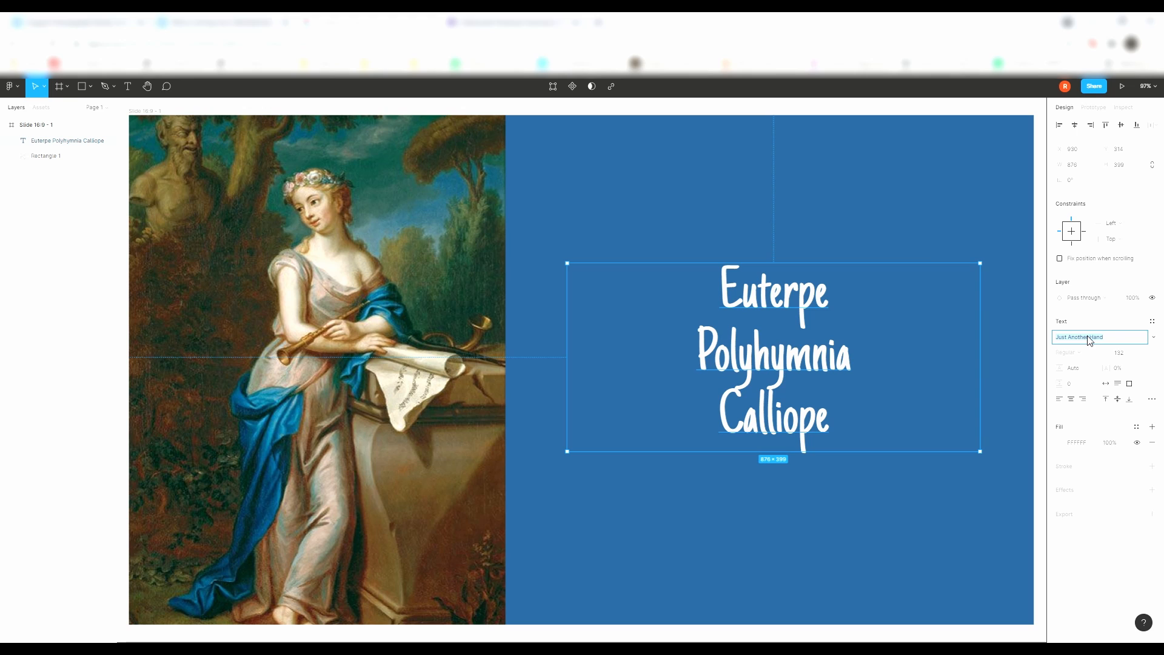
pyautogui.press('Down')
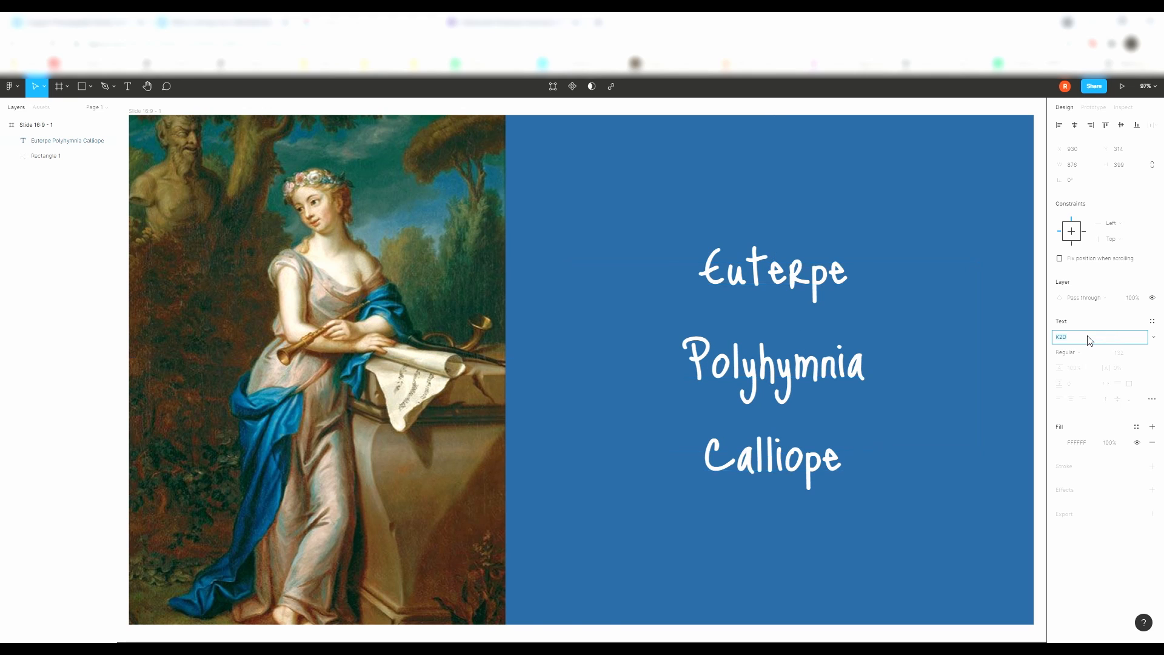
# Step: Preview the text in the fonts after K2D, including KacstBook and Kalam, up to Kanit
pyautogui.press('Down')
pyautogui.press('Down')
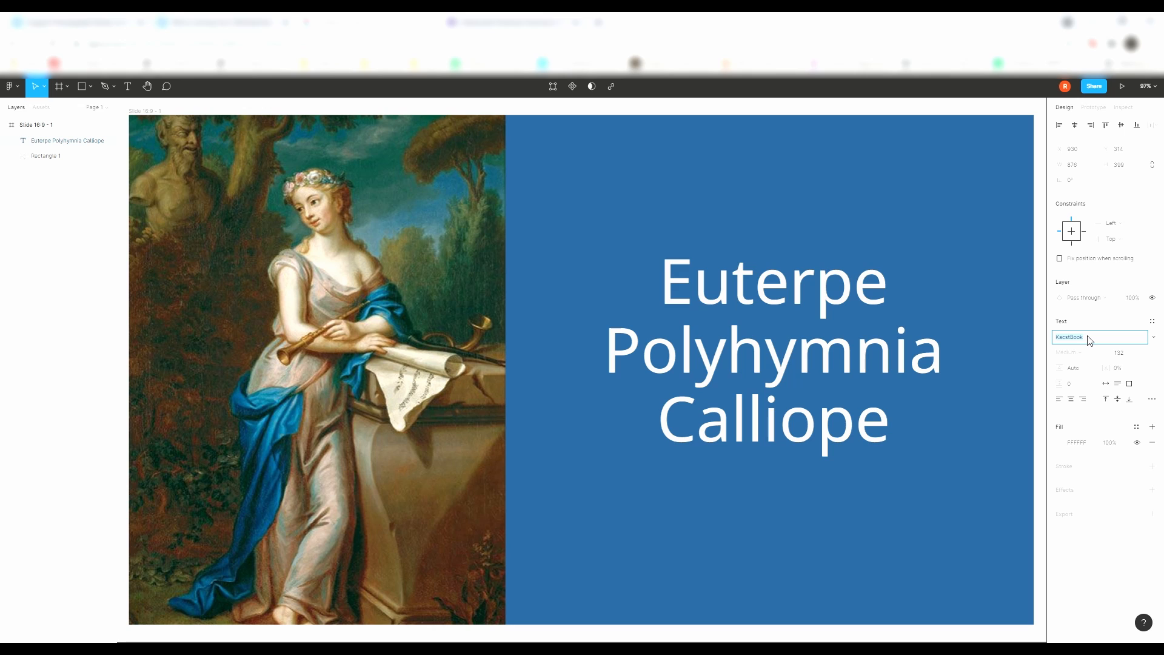
pyautogui.press('Down')
pyautogui.press('Down')
pyautogui.press('Down')
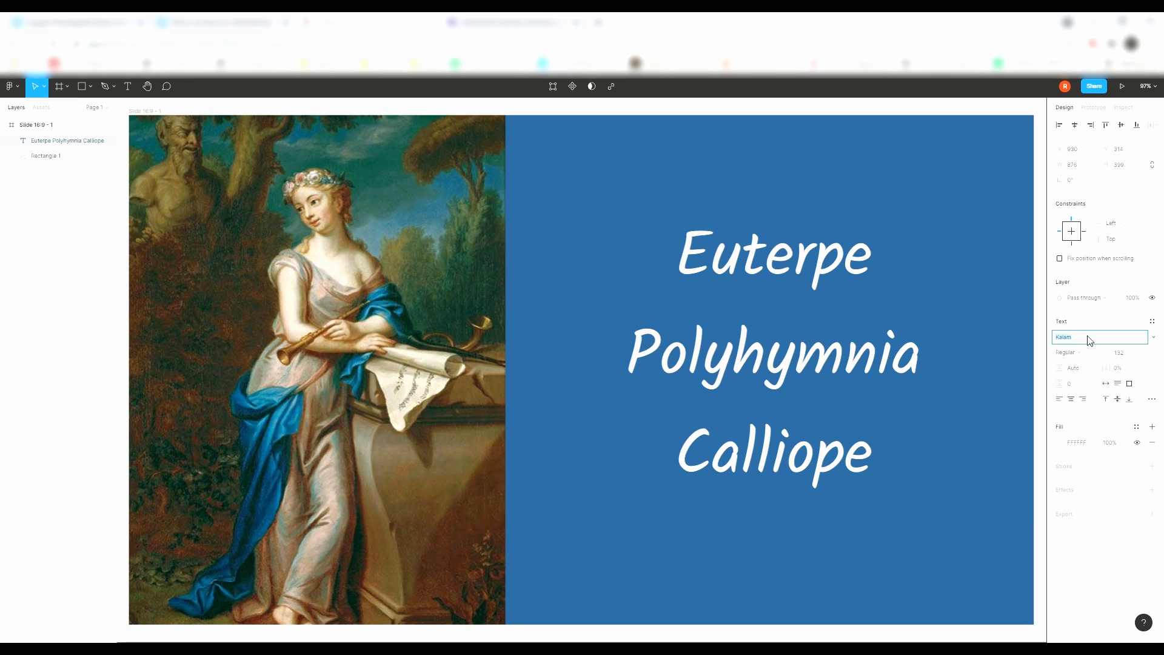
pyautogui.press('Down')
pyautogui.press('Down')
pyautogui.press('Down')
pyautogui.press('Down')
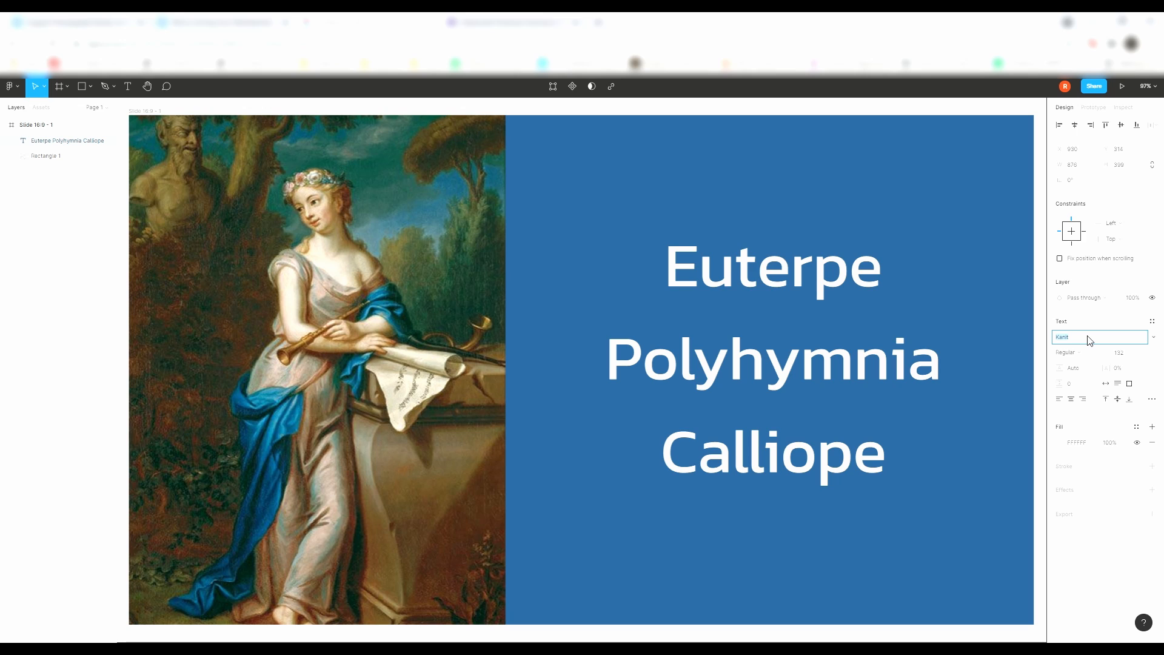
# Step: Compare the text in the fonts after Kanit, including Karla Tamil Inclined, Karma, Kaushan Script and Kavivanar, up to Laila
pyautogui.press('Down')
pyautogui.press('Down')
pyautogui.press('Down')
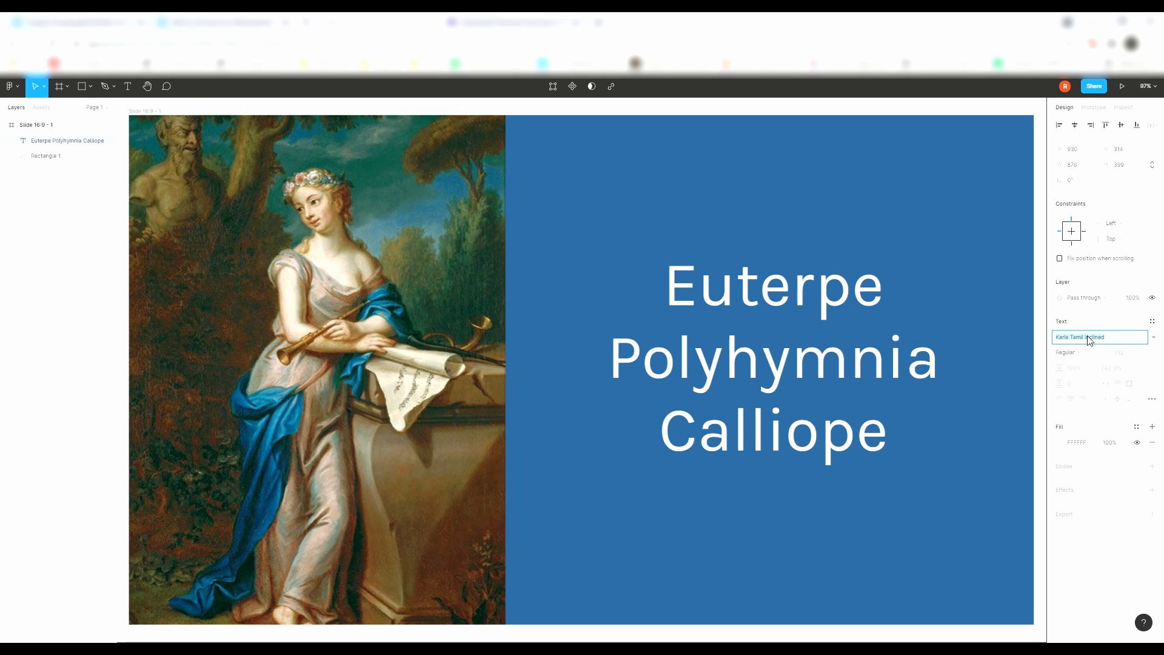
pyautogui.press('Down')
pyautogui.press('Down')
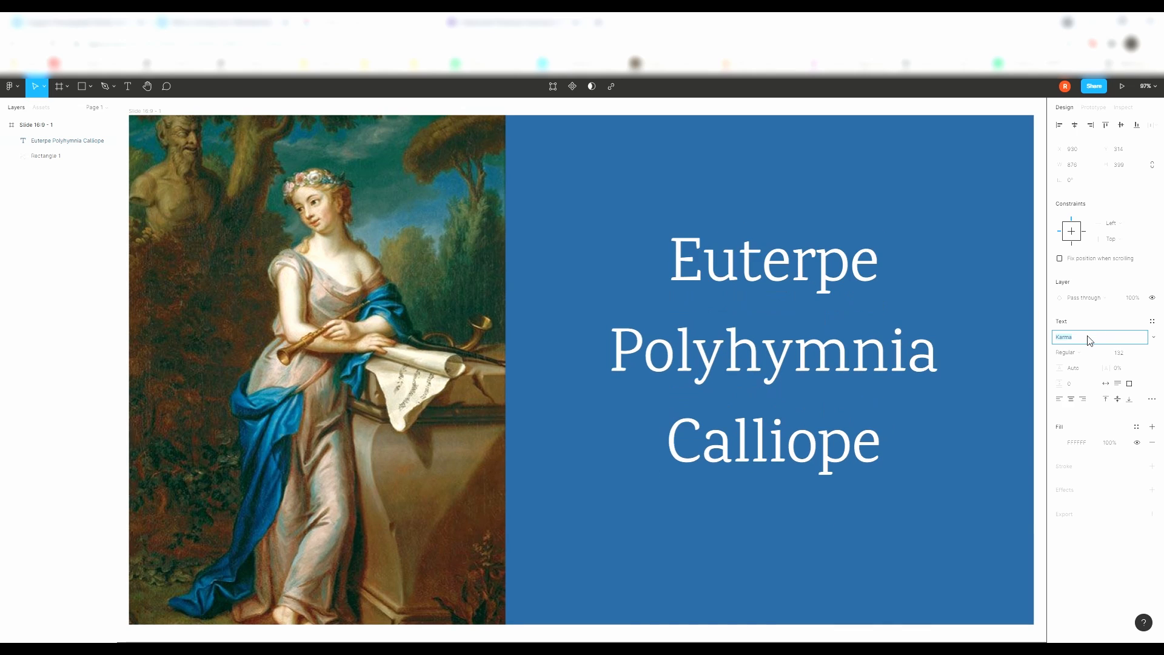
pyautogui.press('Down')
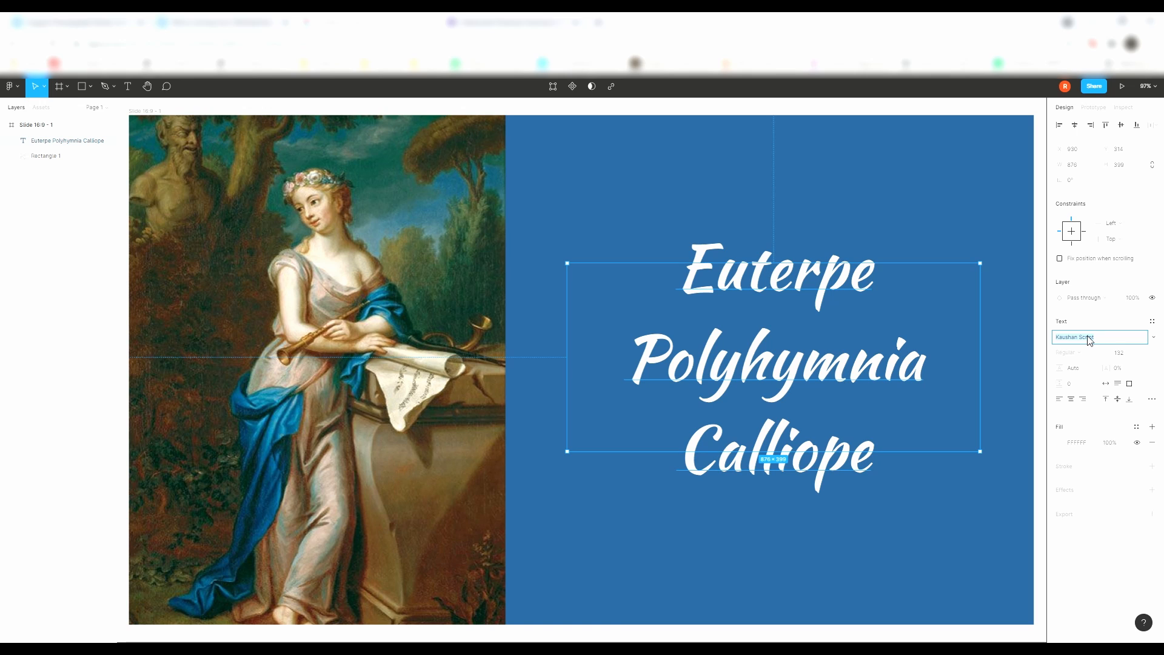
pyautogui.press('Down')
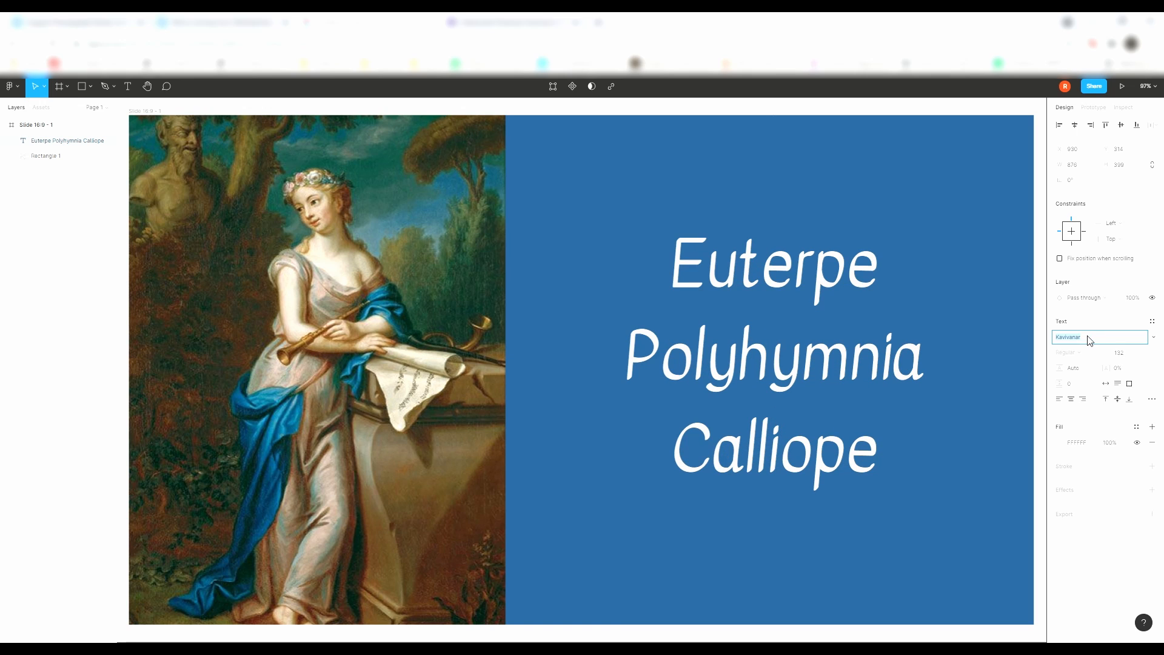
pyautogui.press('Down')
pyautogui.press('Down')
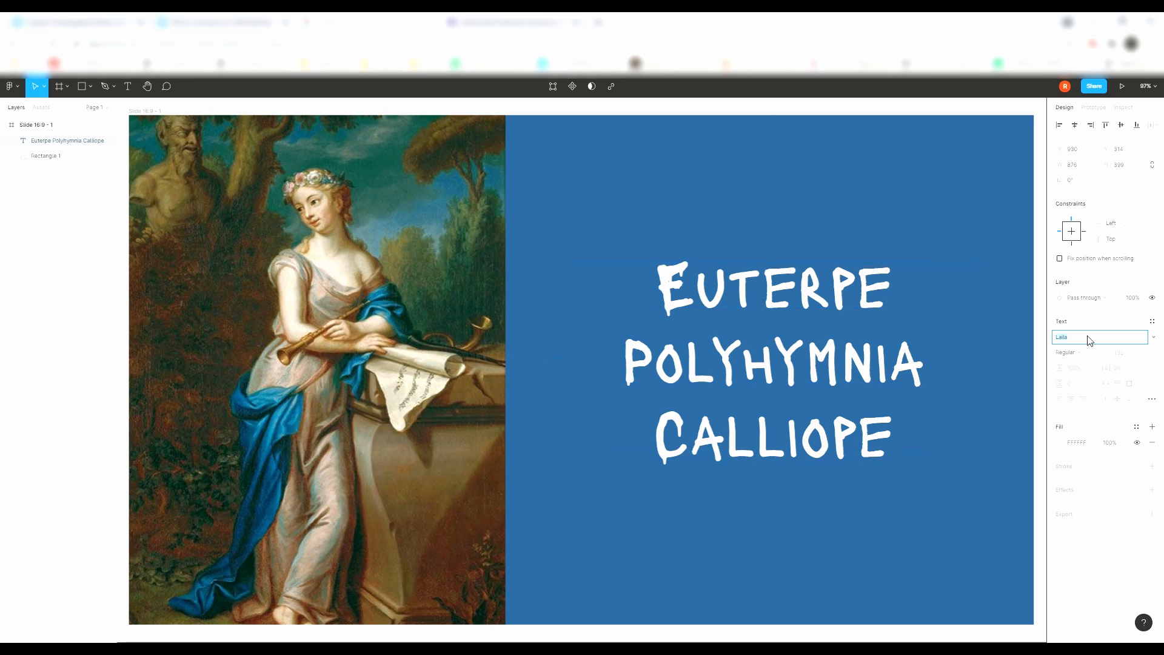
# Step: Preview the text in the fonts after Laila, including Lakki Reddy, Lancelot, Lao Sans Pro, Lateef and Lato, continuing past Lato
pyautogui.press('Down')
pyautogui.press('Down')
pyautogui.press('Down')
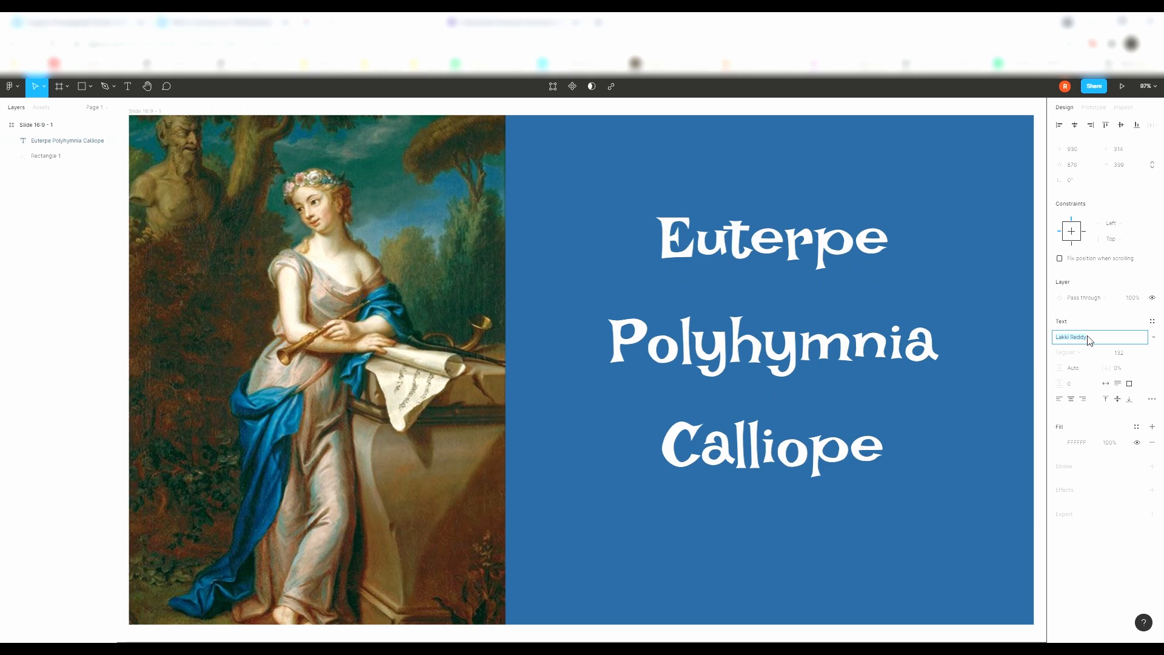
pyautogui.press('Down')
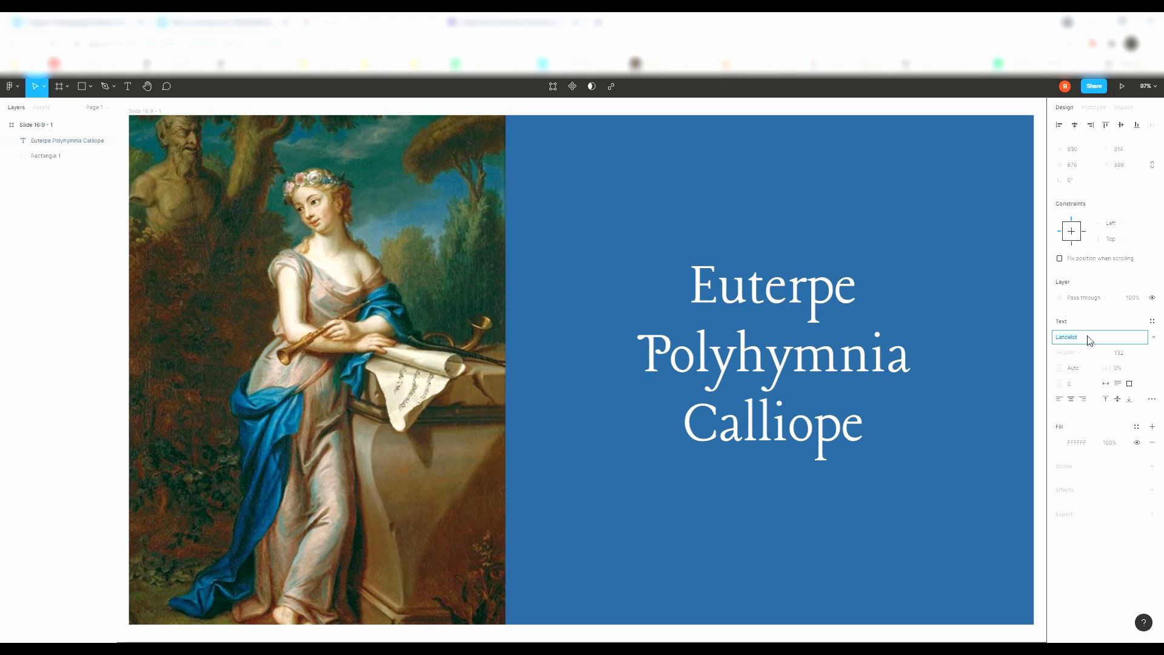
pyautogui.press('Down')
pyautogui.press('Down')
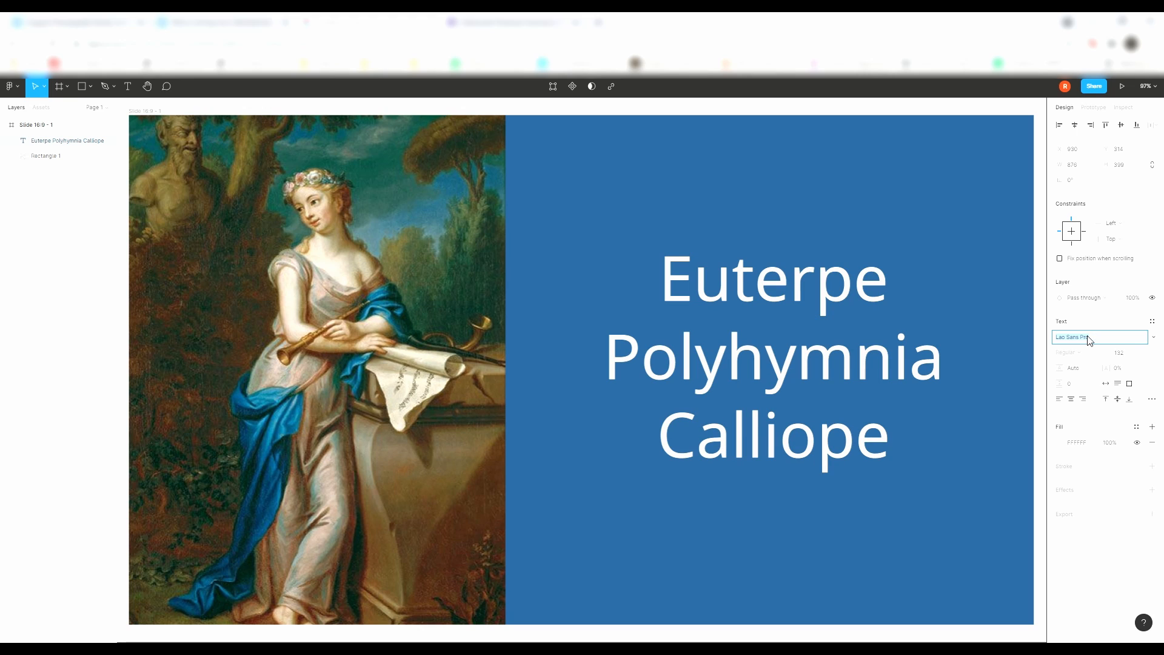
pyautogui.press('Down')
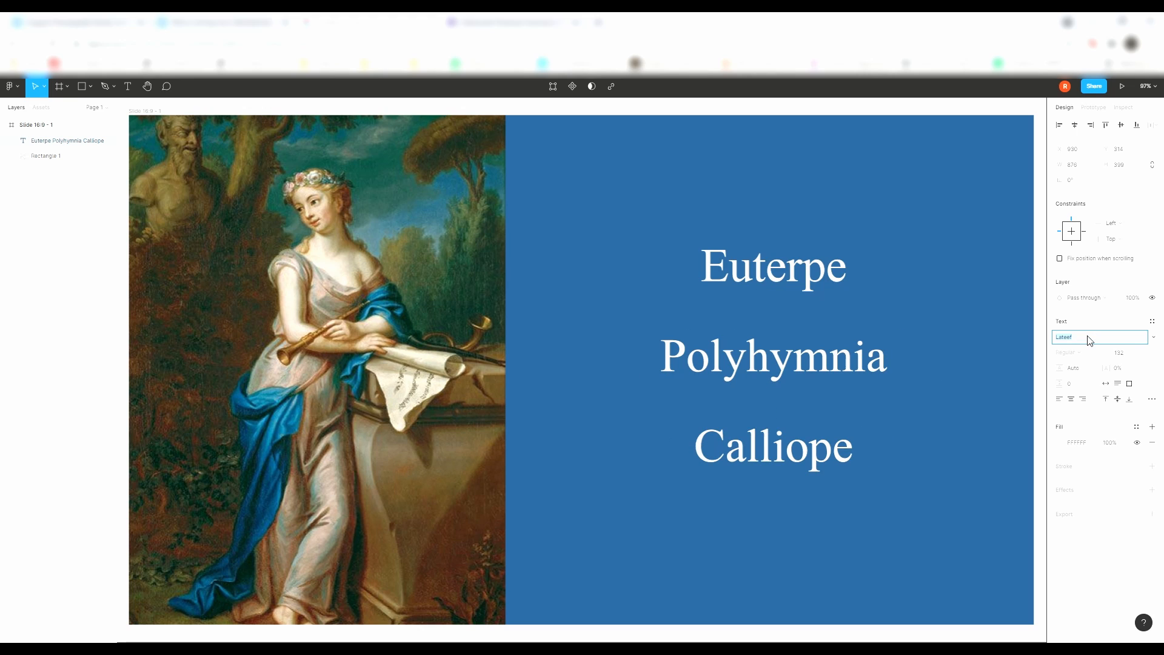
pyautogui.press('Down')
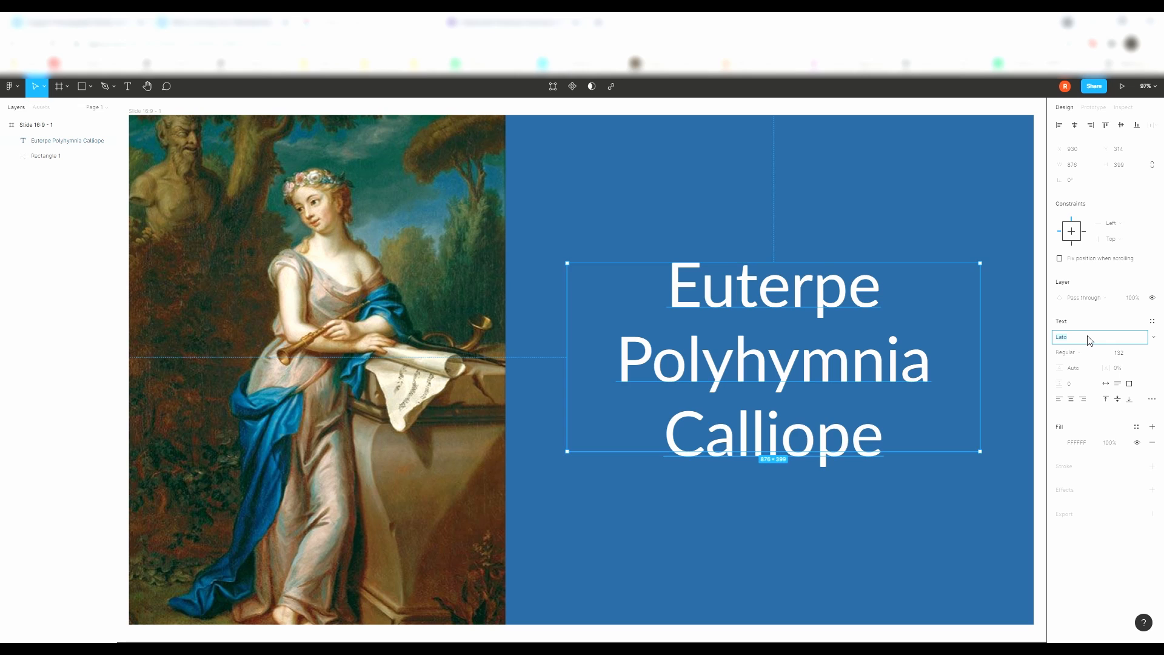
pyautogui.press('Down')
pyautogui.press('Down')
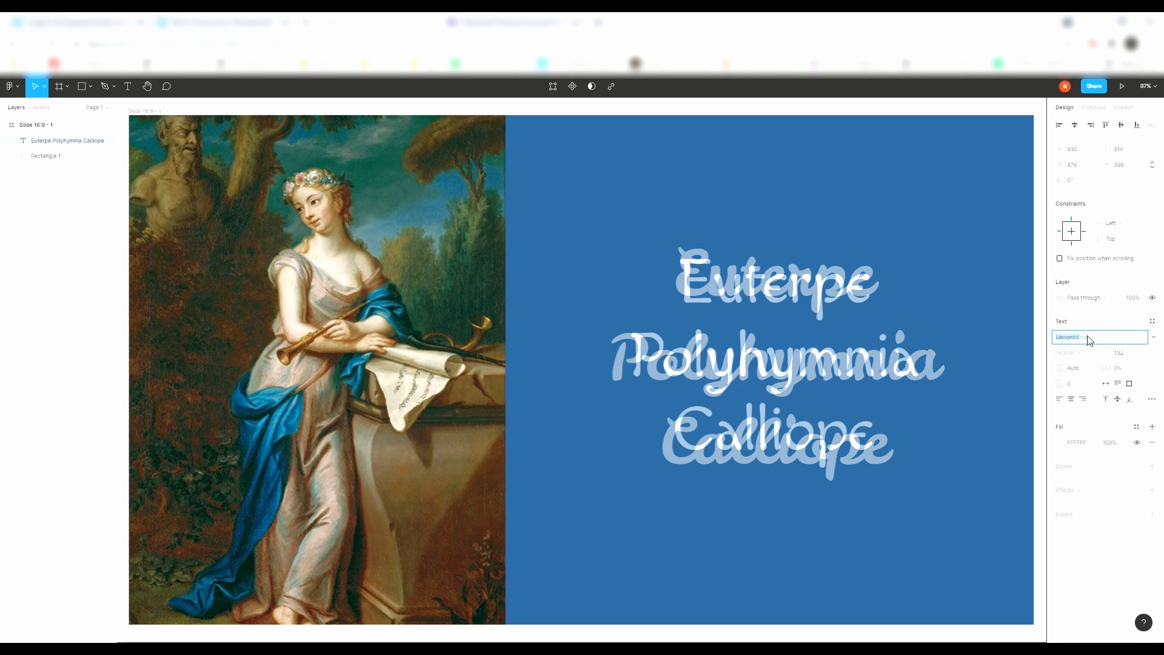